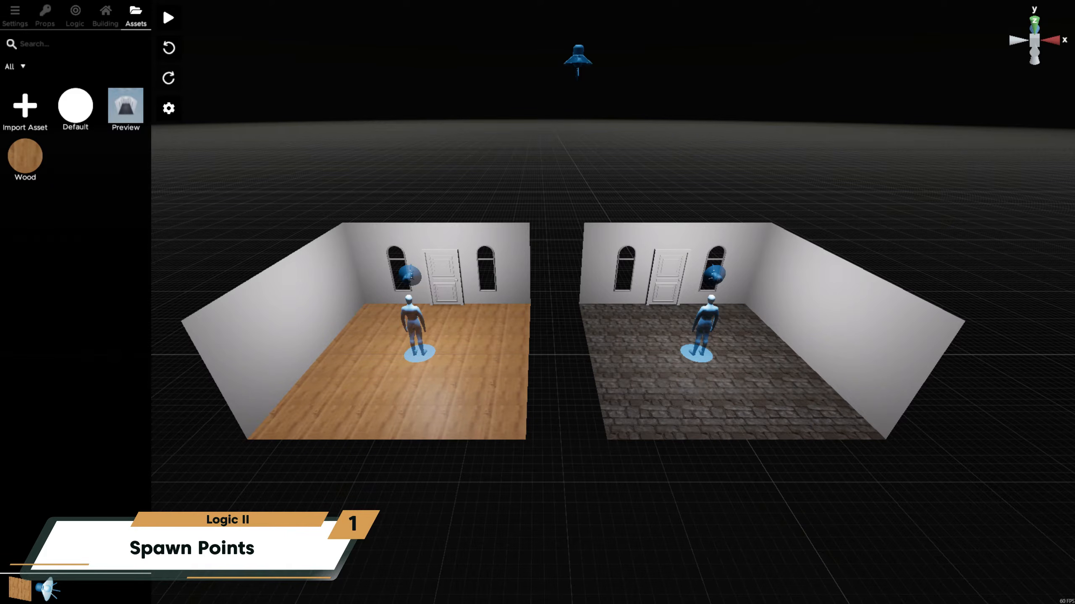
{"action": "left_click", "coordinate": [705, 322]}
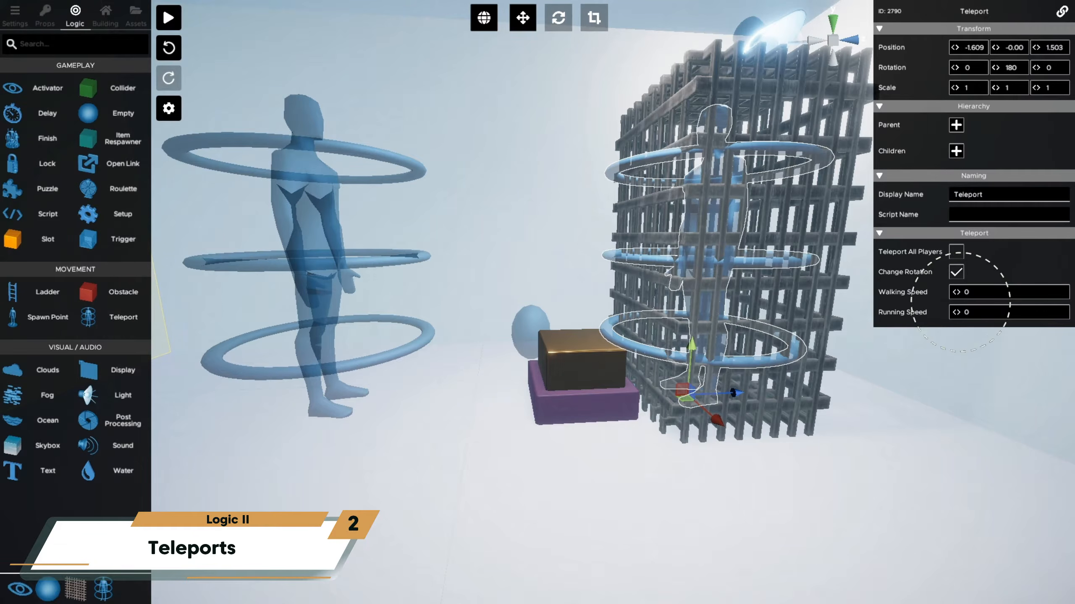
- Test the teleports in play mode by using the Tick Button outside the cage and again from inside it
{"action": "left_click", "coordinate": [588, 348]}
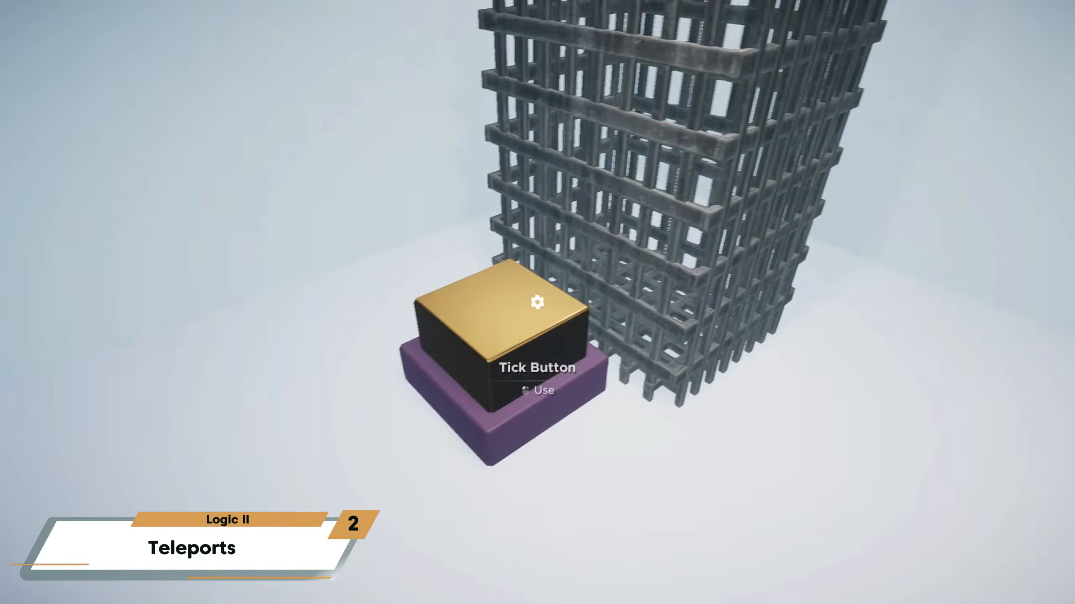
{"action": "key", "text": "e"}
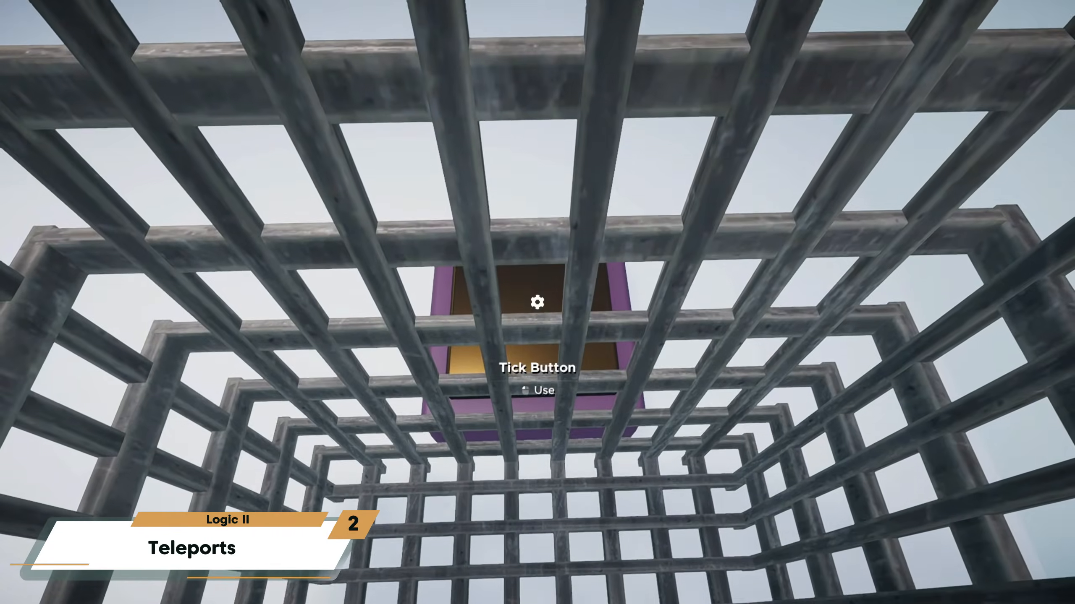
{"action": "key", "text": "e"}
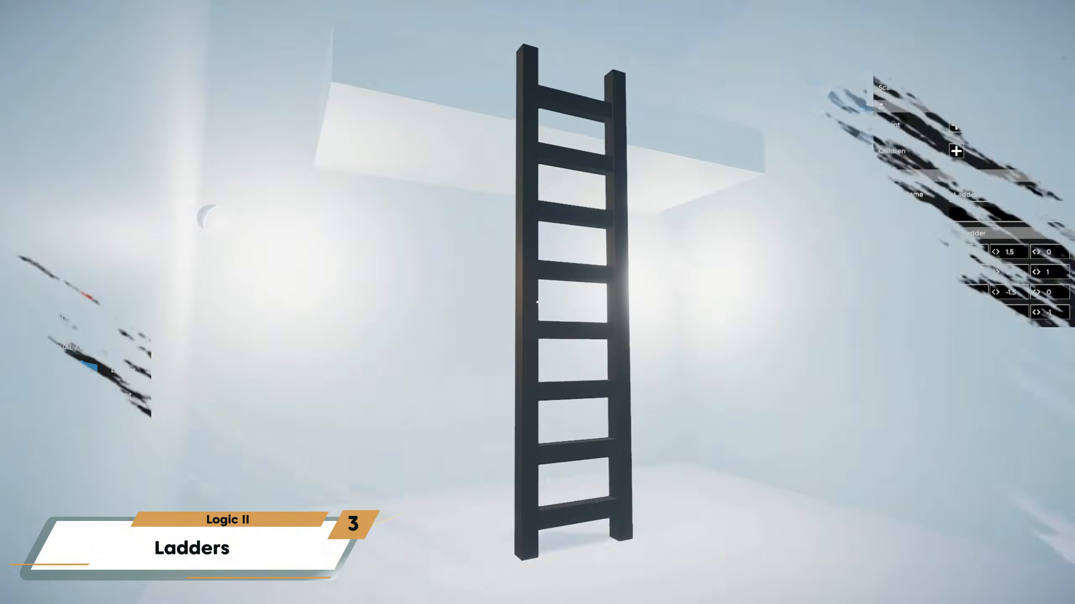
- Walk up to the ladder in play mode and climb it towards the raised platform
{"action": "key", "text": "w"}
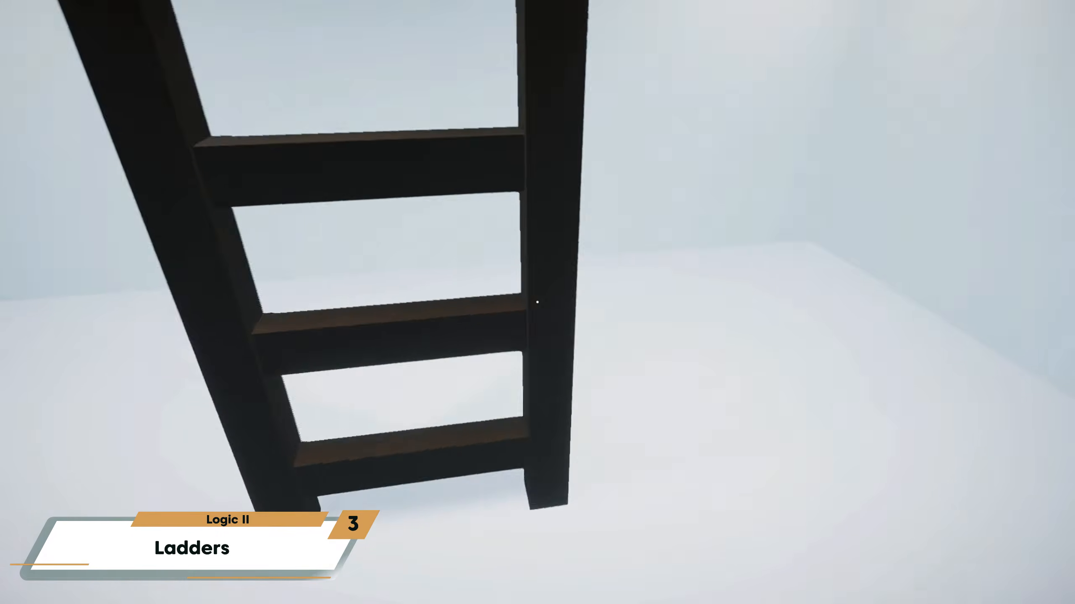
{"action": "key", "text": "w"}
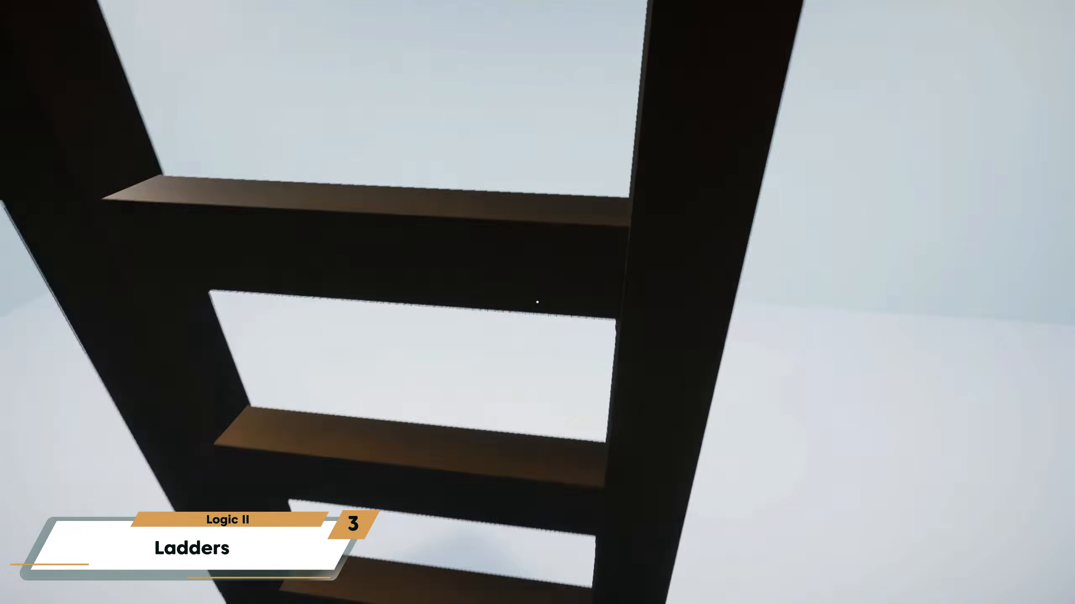
{"action": "key", "text": "w"}
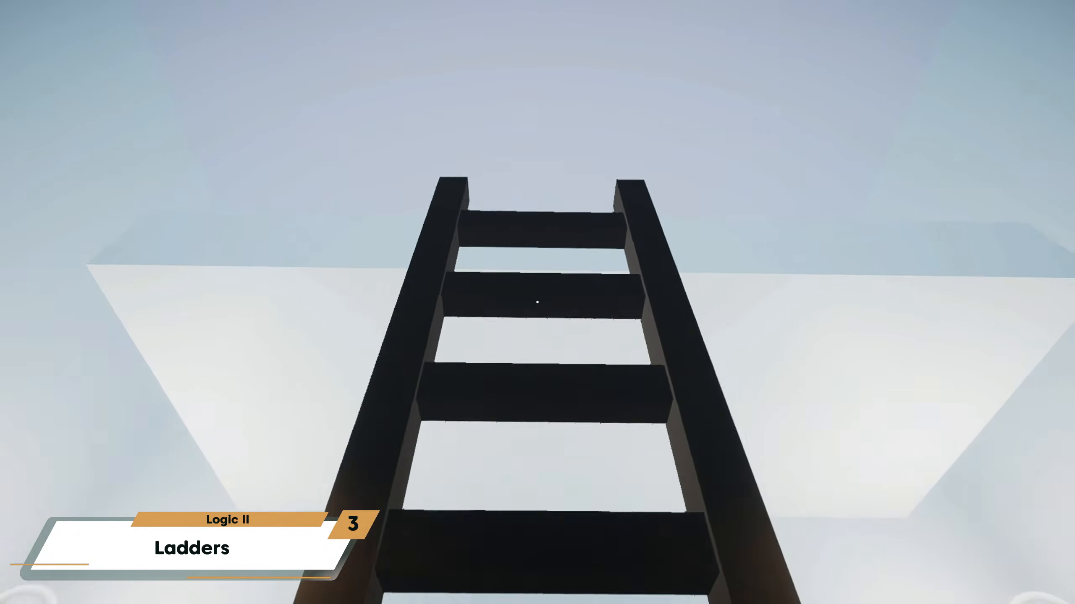
{"action": "key", "text": "w"}
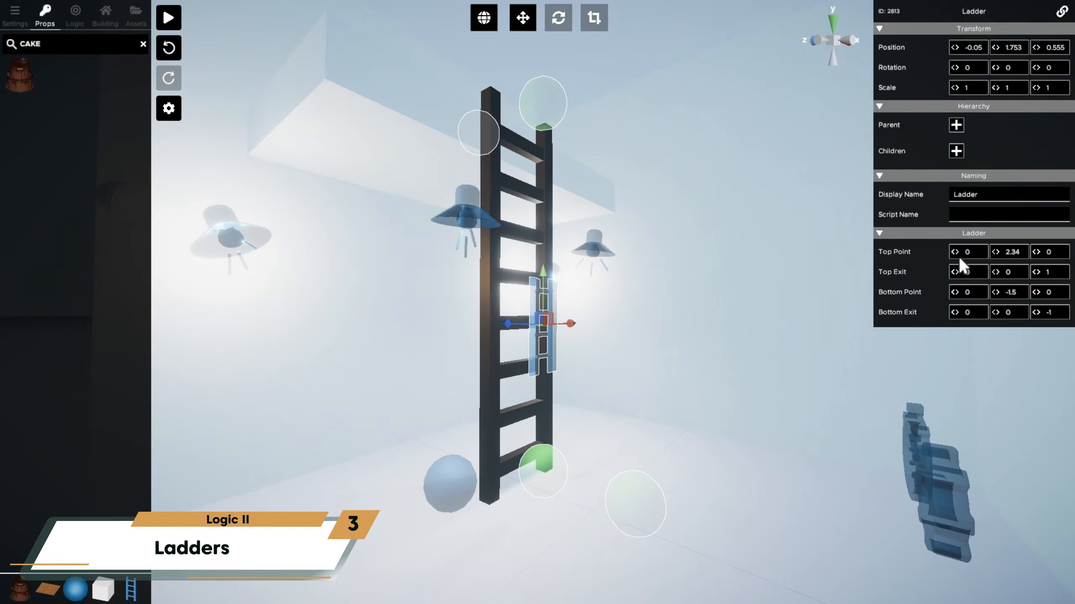
- Set the ladder's Top Point Y to 2.17, Top Exit Z to 1.26 and Bottom Point Y to -1.65, and adjust its Bottom Exit
{"action": "left_click_drag", "start_coordinate": [992, 249], "coordinate": [979, 277]}
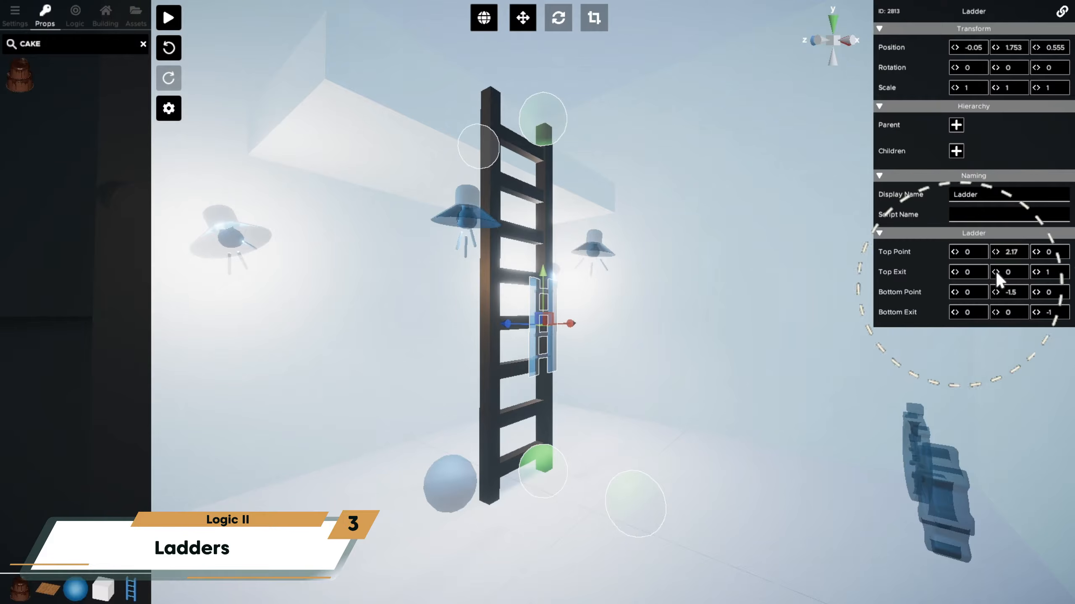
{"action": "left_click_drag", "start_coordinate": [1035, 273], "coordinate": [980, 293]}
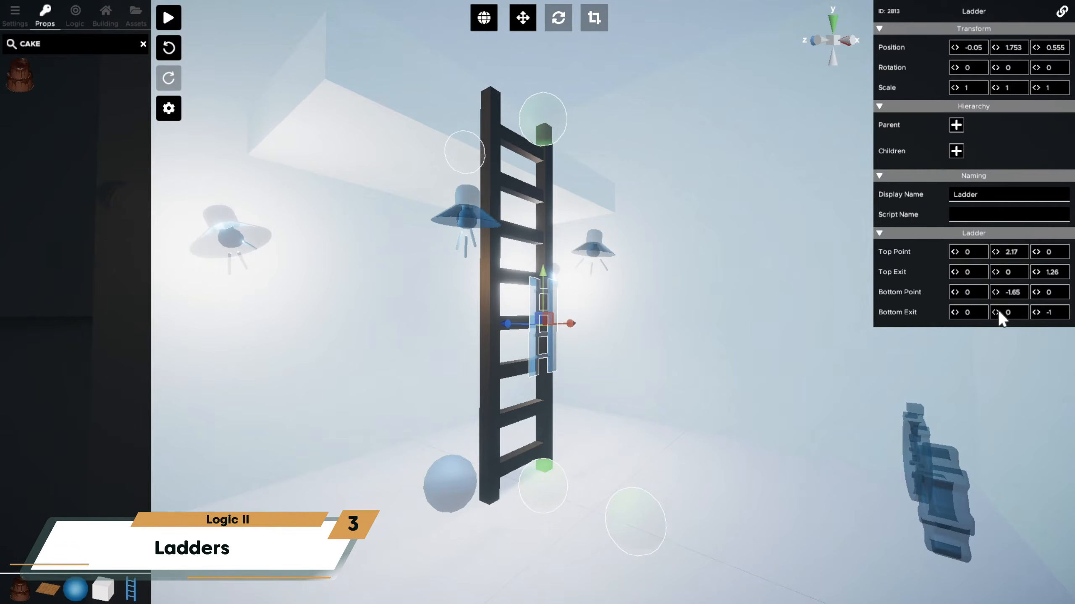
{"action": "mouse_move", "coordinate": [1036, 309]}
{"action": "left_mouse_down"}
{"action": "mouse_move", "coordinate": [997, 311]}
{"action": "mouse_move", "coordinate": [1027, 314]}
{"action": "left_mouse_up"}
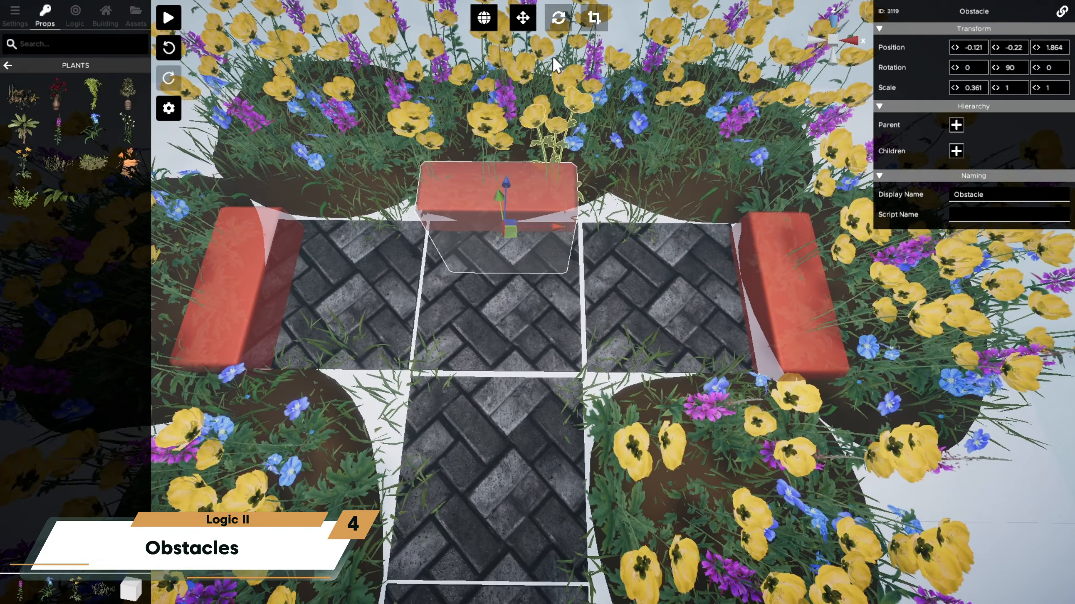
- Arrange the red obstacles along the edges of the paved path to block off the flower beds
{"action": "left_click_drag", "start_coordinate": [553, 55], "coordinate": [720, 228]}
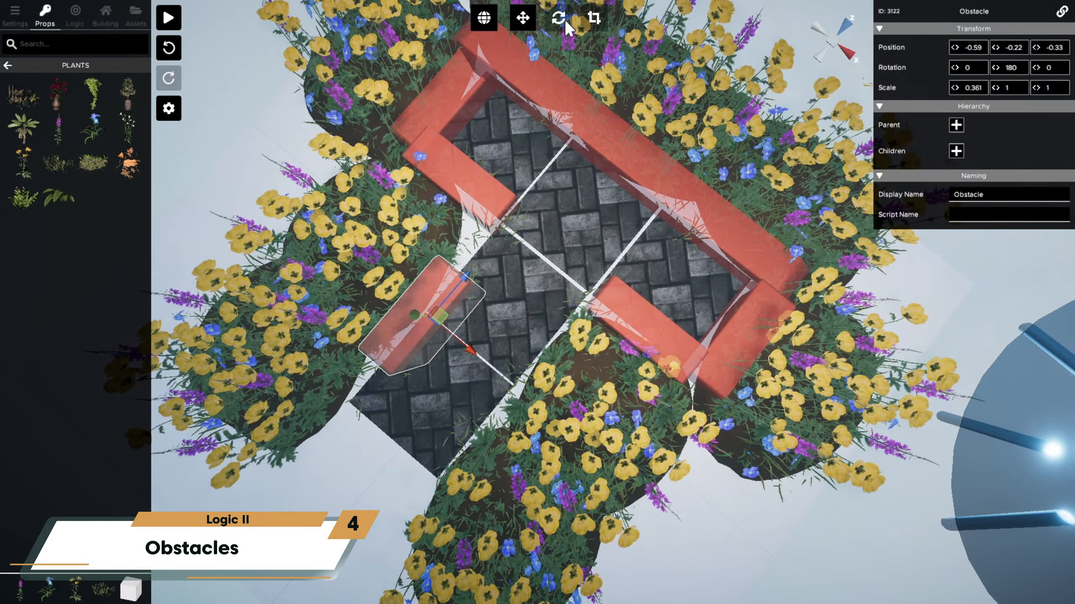
{"action": "left_click_drag", "start_coordinate": [468, 349], "coordinate": [568, 420]}
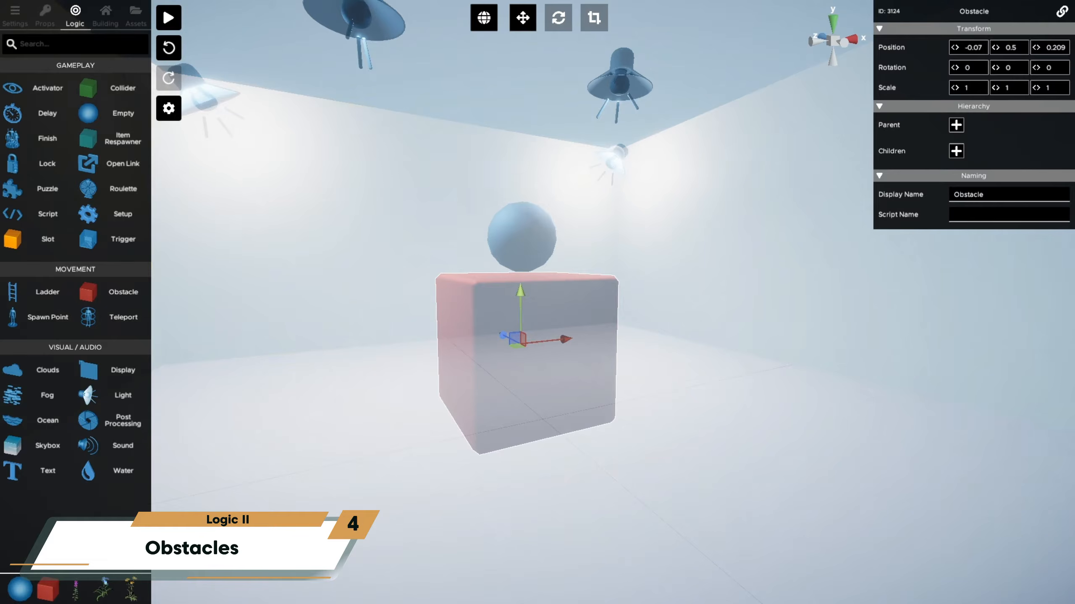
- Make the empty above the red obstacle cube its parent and set the empty's behaviour to Animation
{"action": "left_click", "coordinate": [956, 125]}
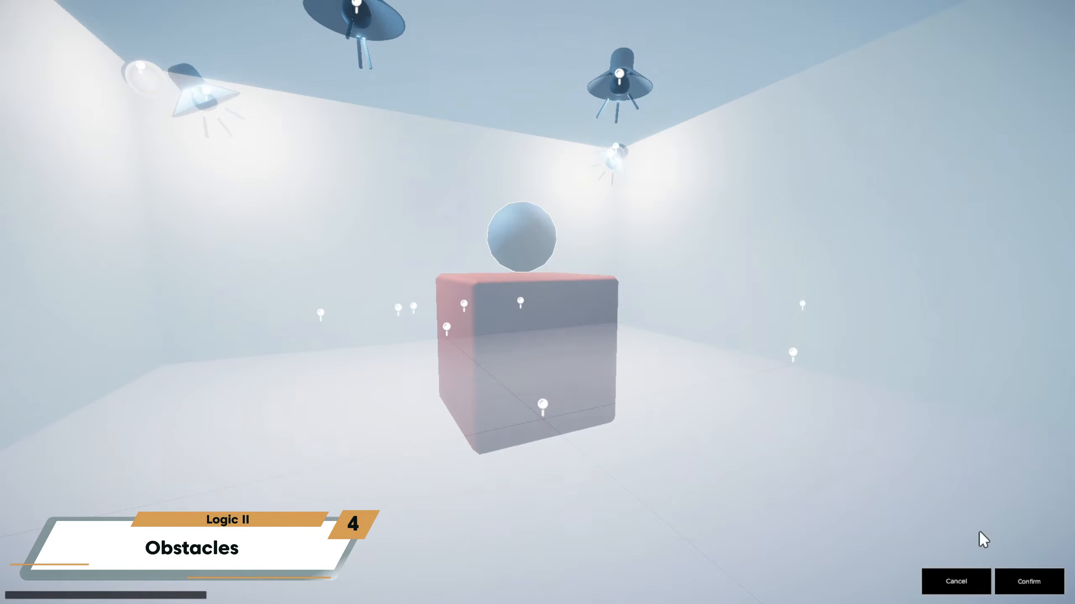
{"action": "left_click", "coordinate": [1031, 580]}
{"action": "left_click", "coordinate": [956, 124]}
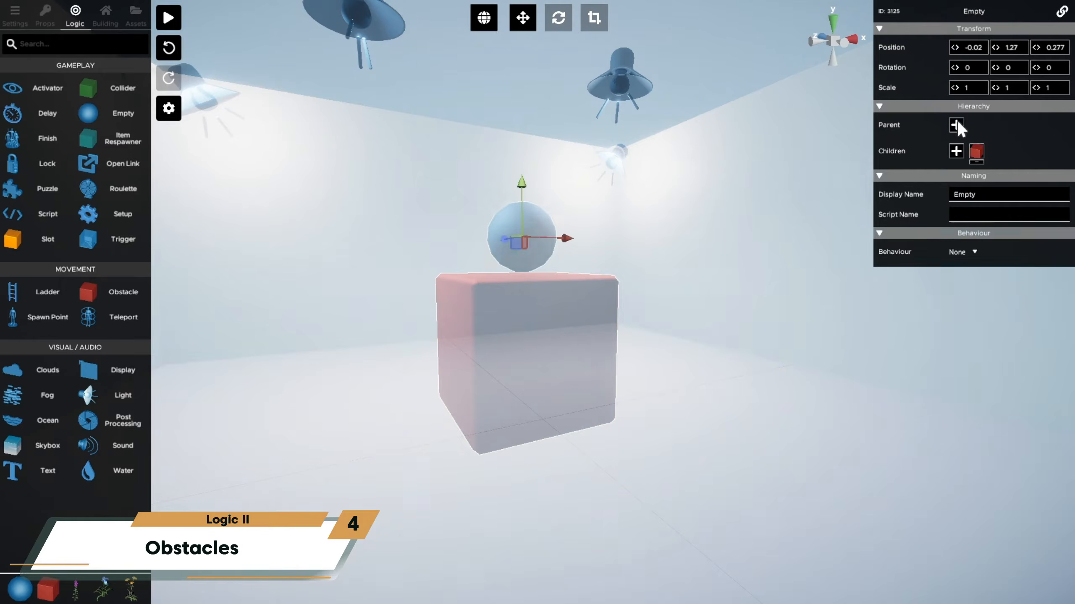
{"action": "left_click", "coordinate": [967, 251]}
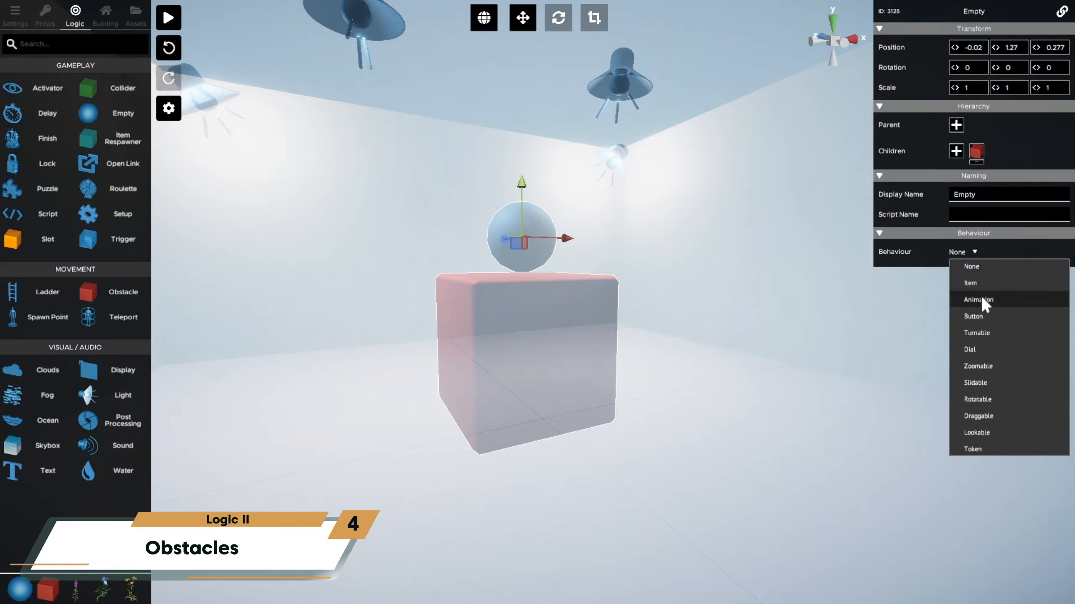
{"action": "left_click", "coordinate": [980, 295]}
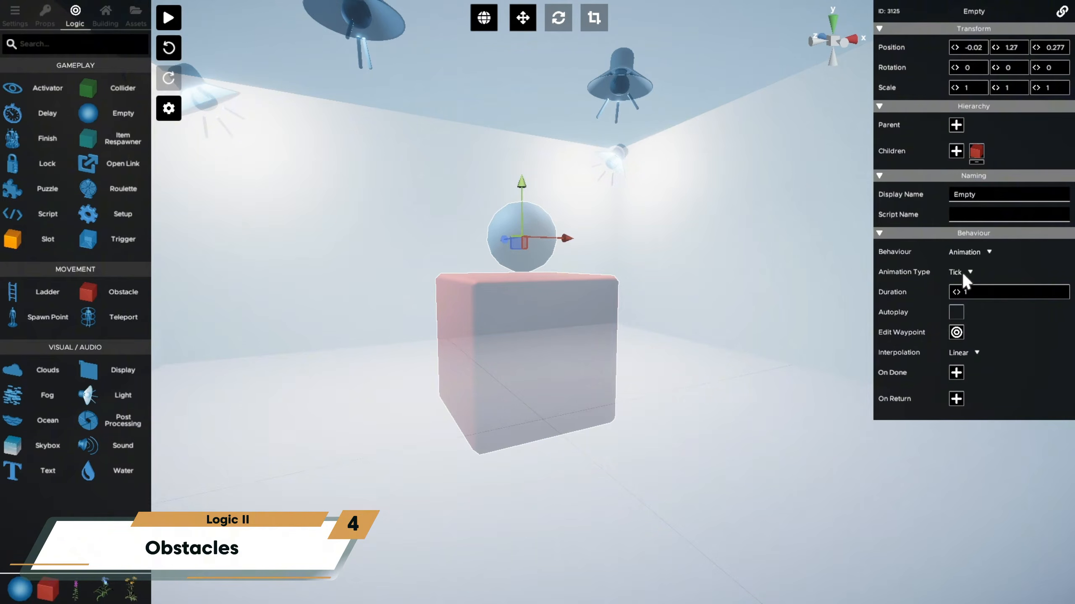
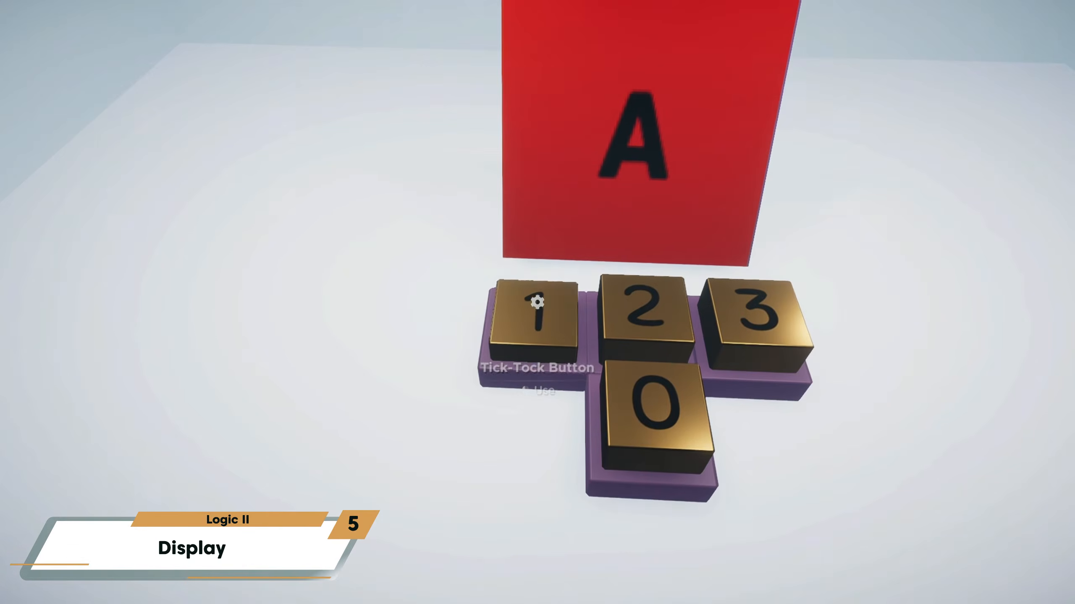
- Use the numbered Tick-Tock buttons in play mode to switch the display between its lettered images
{"action": "left_click", "coordinate": [538, 302]}
{"action": "left_click", "coordinate": [537, 302]}
{"action": "left_click", "coordinate": [537, 303]}
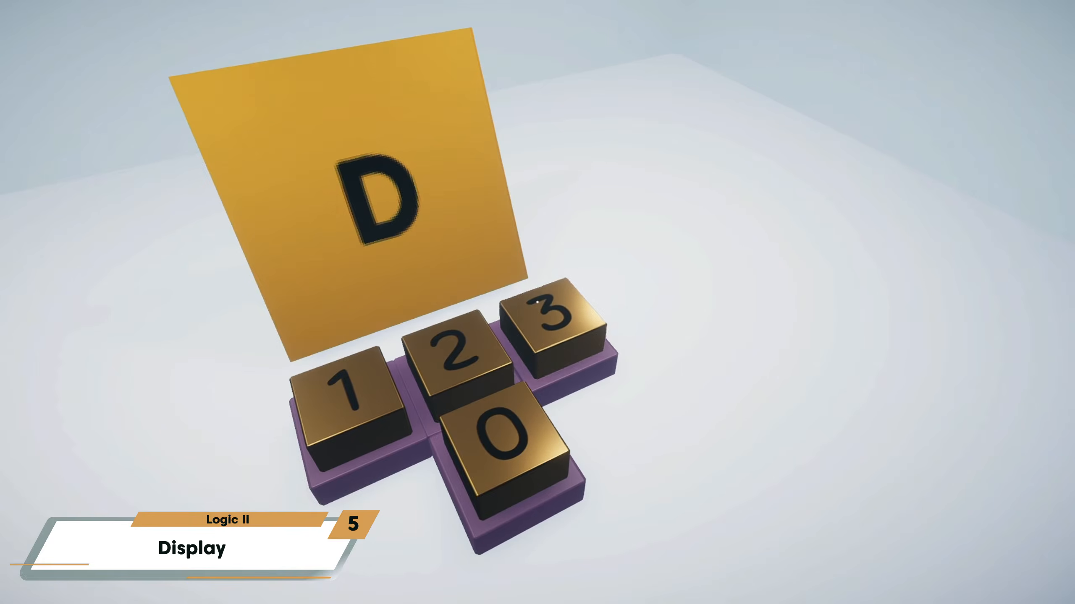
{"action": "left_click", "coordinate": [537, 302]}
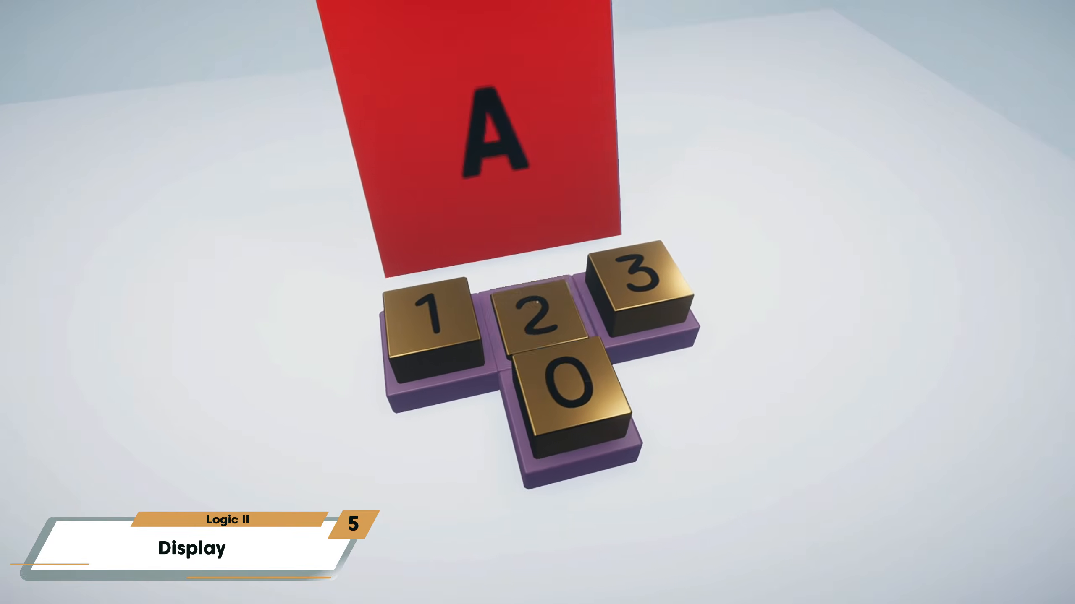
{"action": "left_click", "coordinate": [537, 302]}
{"action": "left_click", "coordinate": [538, 302]}
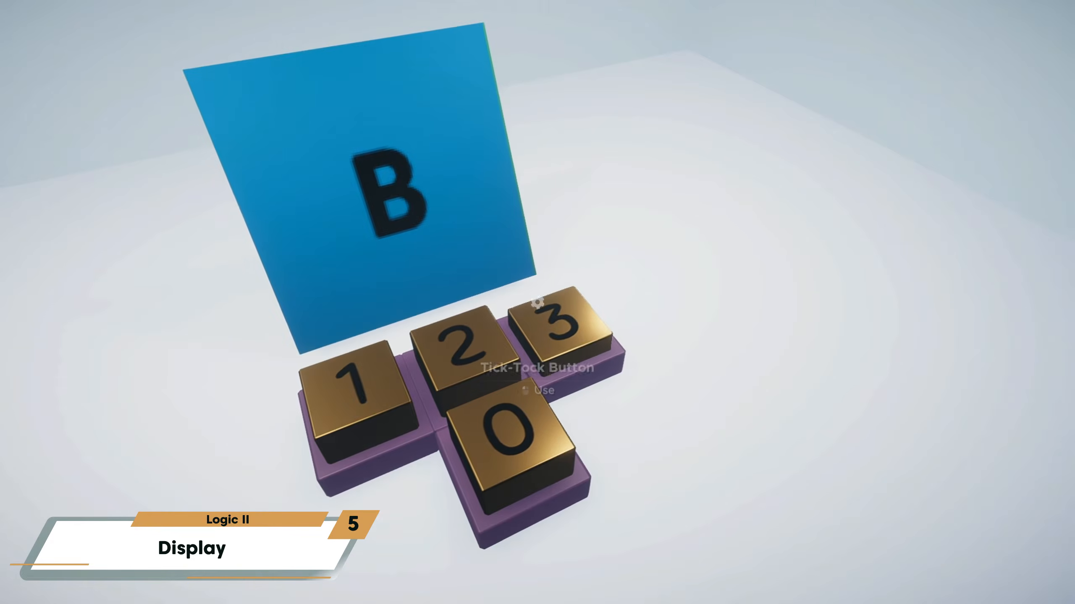
{"action": "left_click", "coordinate": [537, 302]}
{"action": "left_click", "coordinate": [537, 302]}
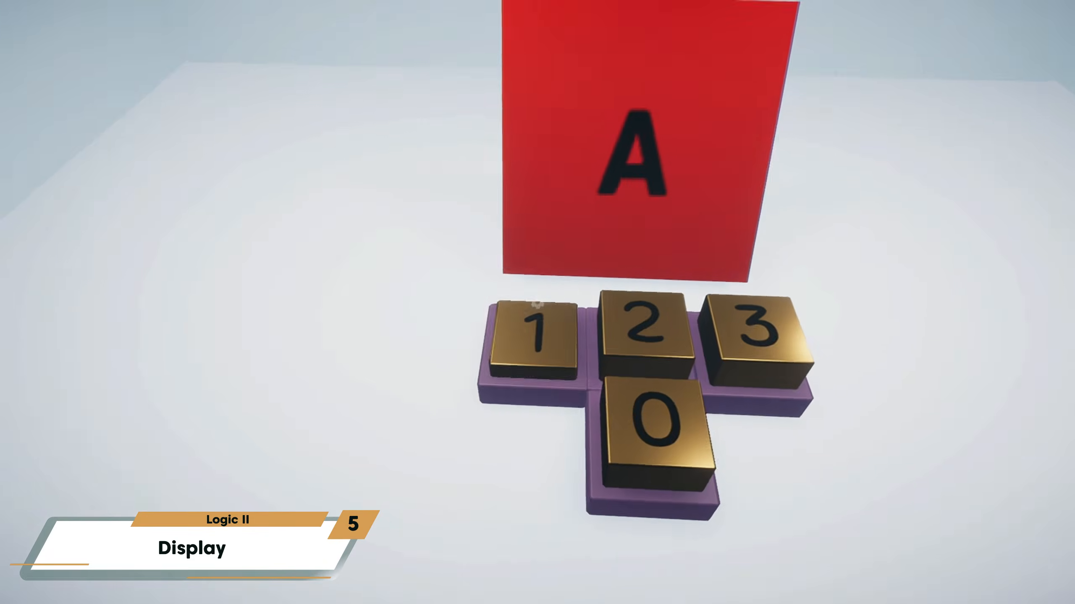
{"action": "left_click", "coordinate": [537, 302]}
{"action": "left_click", "coordinate": [537, 302]}
{"action": "left_click", "coordinate": [537, 302]}
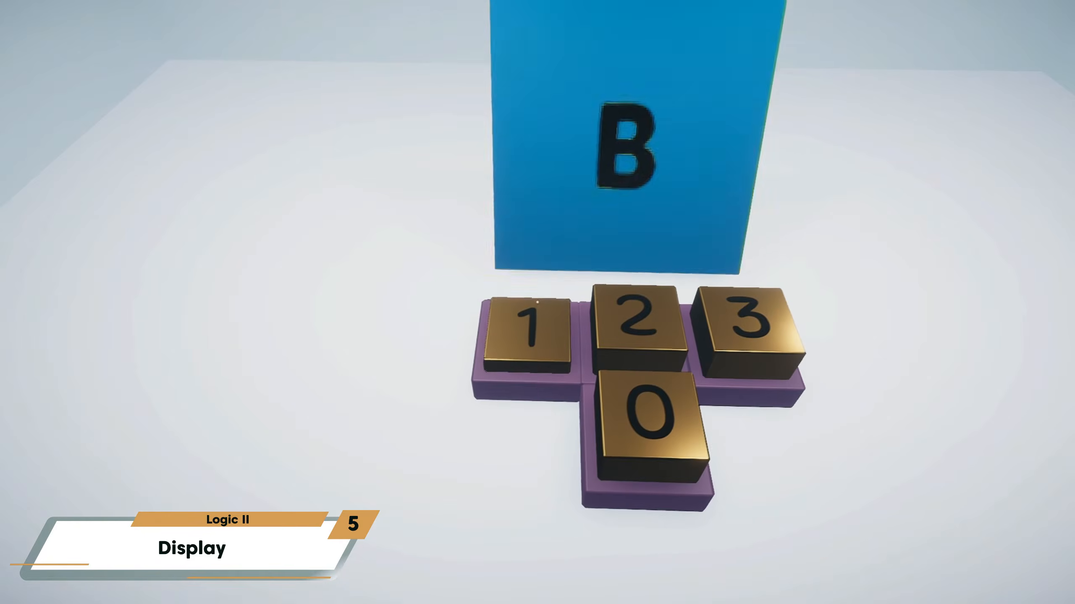
{"action": "left_click", "coordinate": [537, 302]}
{"action": "left_click", "coordinate": [537, 302]}
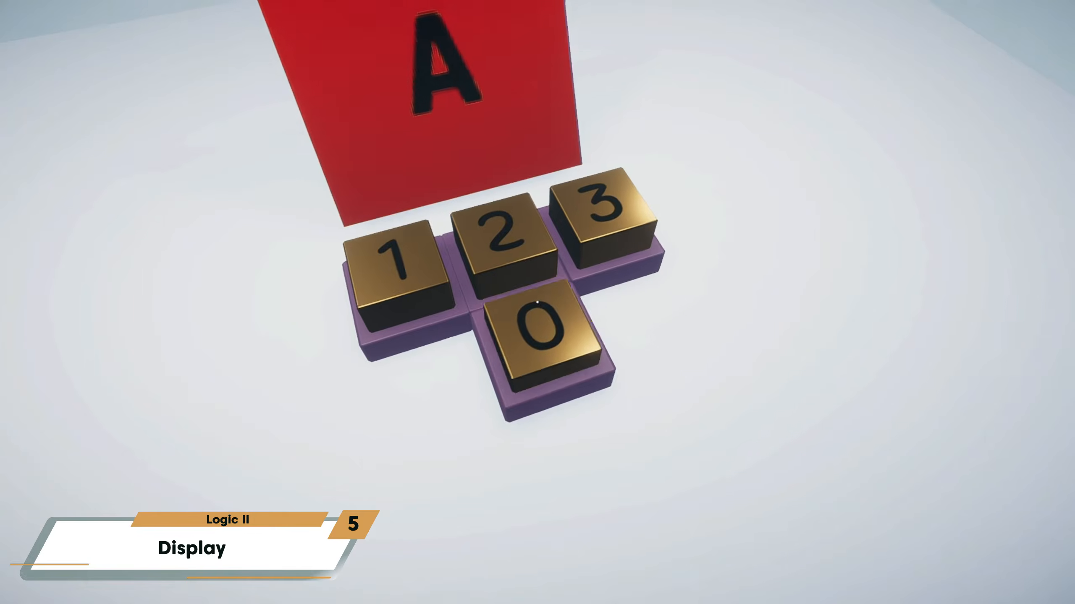
{"action": "left_click", "coordinate": [537, 302]}
{"action": "left_click", "coordinate": [537, 303]}
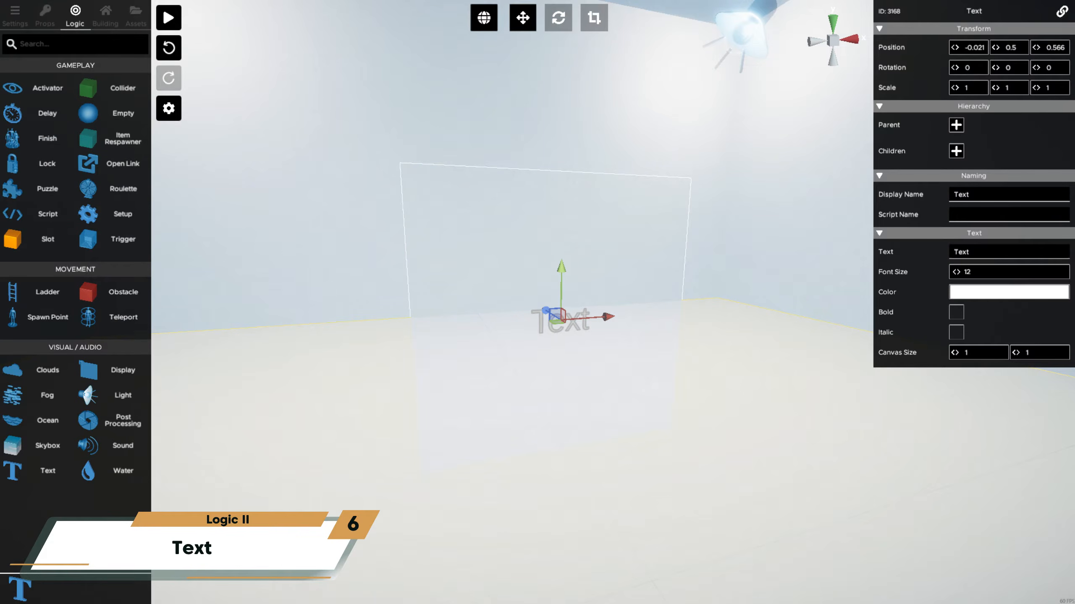
- Set the text object's text to "Hello world!" and its font size to 33
{"action": "left_click", "coordinate": [994, 252]}
{"action": "type", "text": "Hello world!"}
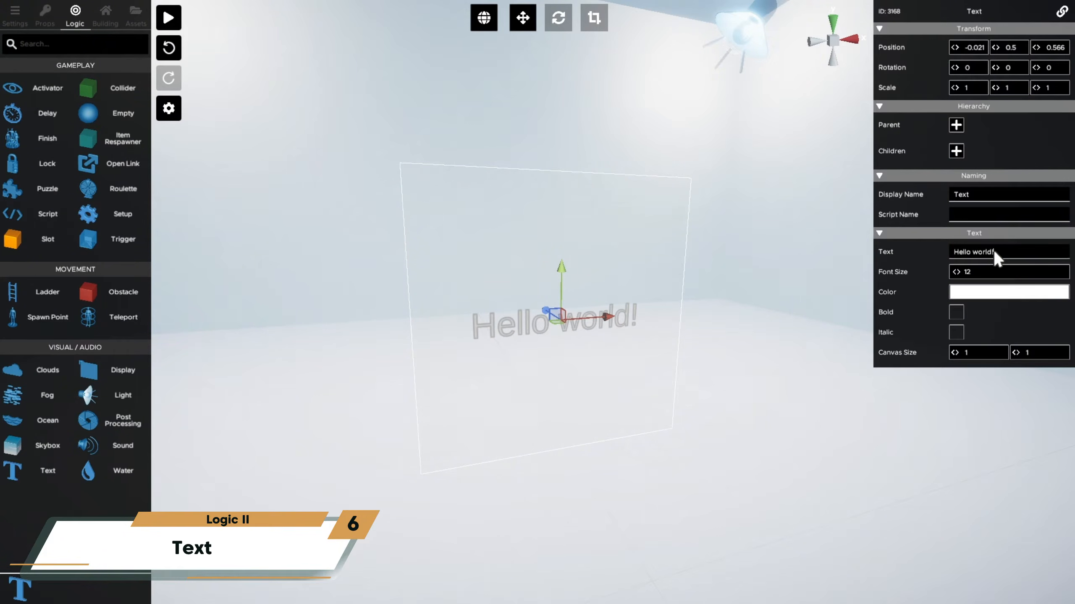
{"action": "left_click_drag", "start_coordinate": [956, 271], "coordinate": [975, 292]}
- Colour the "Hello world!" text dark blue and make it bold
{"action": "left_click", "coordinate": [973, 290]}
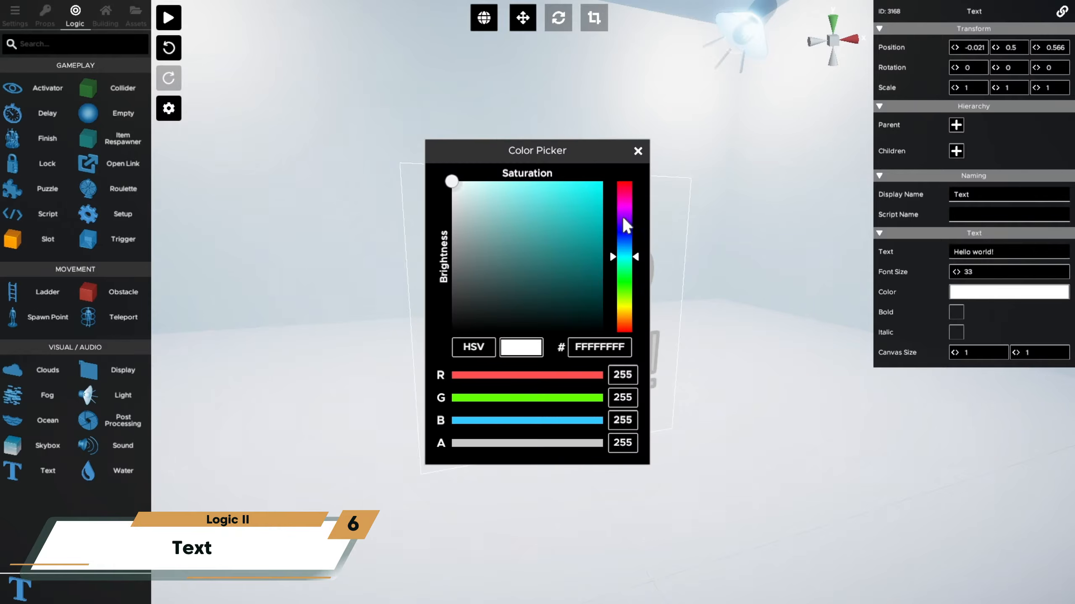
{"action": "left_click", "coordinate": [625, 231]}
{"action": "left_click", "coordinate": [595, 206]}
{"action": "left_click", "coordinate": [638, 151]}
{"action": "left_click", "coordinate": [958, 315]}
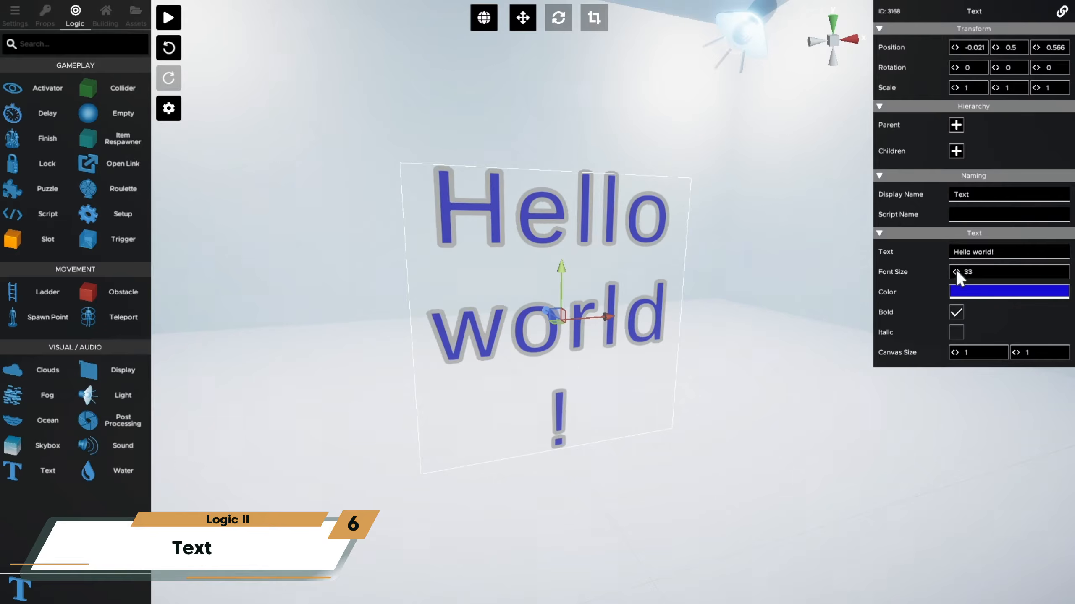
- Set the text's font size to 30 and its canvas width to 1.43, leaving italic off
{"action": "left_click_drag", "start_coordinate": [955, 270], "coordinate": [945, 309]}
{"action": "left_click", "coordinate": [956, 332]}
{"action": "left_click", "coordinate": [956, 333]}
{"action": "left_click_drag", "start_coordinate": [957, 351], "coordinate": [977, 364]}
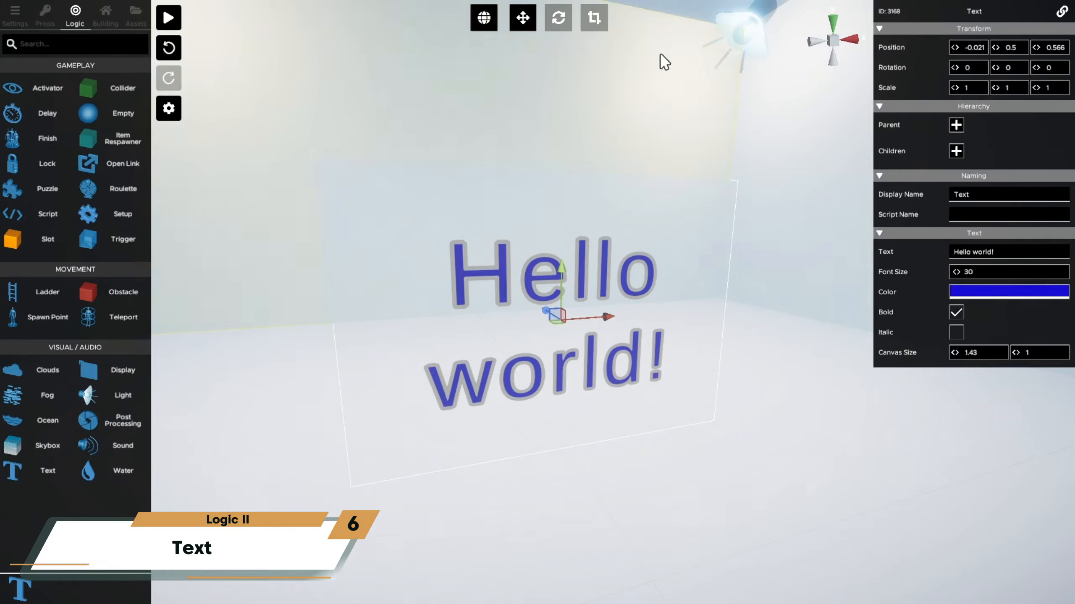
- Try stretching the "Hello world!" text along its X axis with the scale tool
{"action": "left_click", "coordinate": [593, 17]}
{"action": "mouse_move", "coordinate": [611, 317]}
{"action": "left_mouse_down"}
{"action": "mouse_move", "coordinate": [562, 332]}
{"action": "mouse_move", "coordinate": [619, 325]}
{"action": "left_mouse_up"}
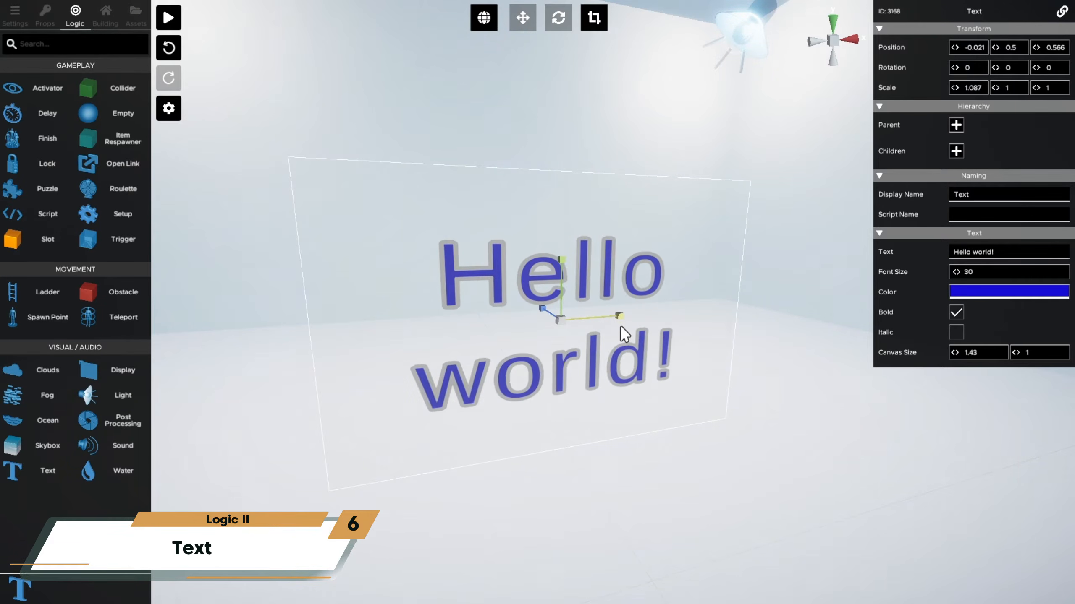
{"action": "key", "text": "ctrl+z"}
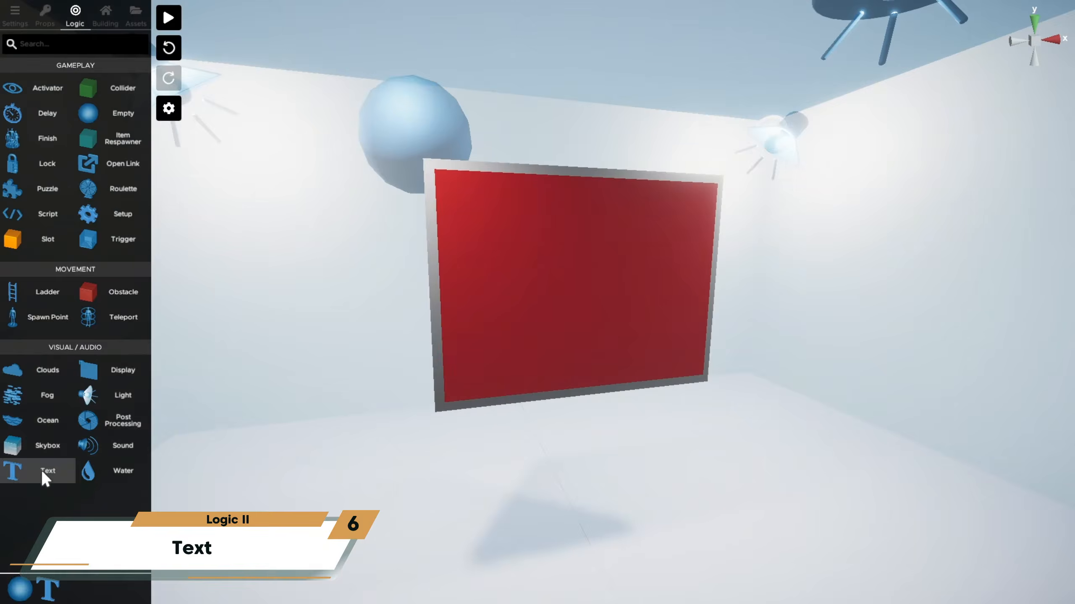
- Make the text on the red board read "ALERT" in bold amber with font size 23
{"action": "left_click", "coordinate": [998, 259]}
{"action": "type", "text": "ALERT"}
{"action": "left_click", "coordinate": [985, 291]}
{"action": "left_click", "coordinate": [599, 186]}
{"action": "left_click", "coordinate": [956, 313]}
{"action": "left_click_drag", "start_coordinate": [956, 272], "coordinate": [969, 276]}
- Raise the ALERT text to the upper part of the red board and set its canvas height to 0.28
{"action": "key", "text": "w"}
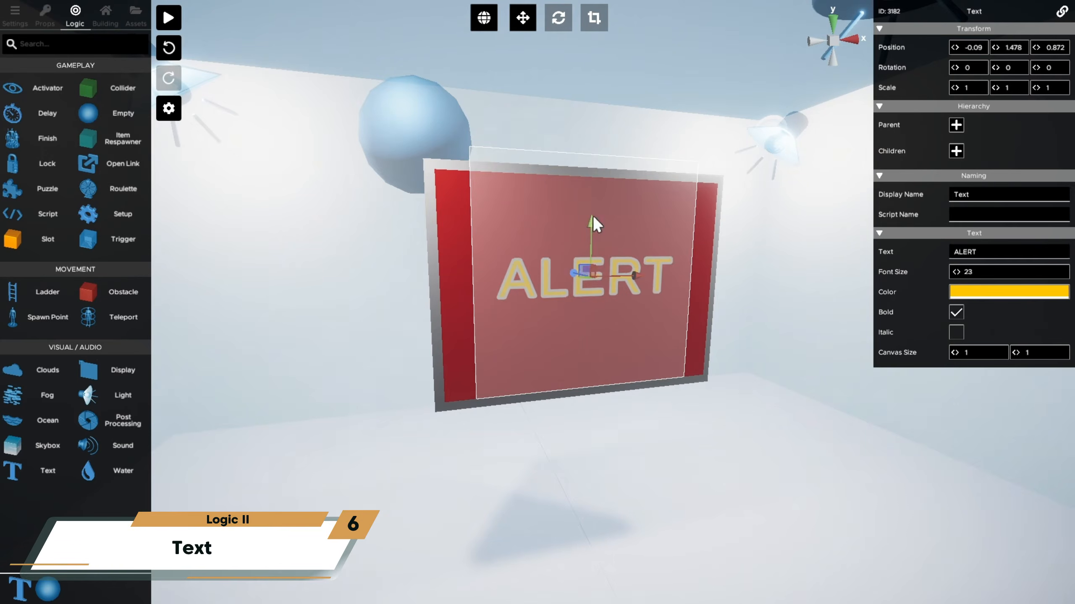
{"action": "left_click_drag", "start_coordinate": [591, 212], "coordinate": [593, 163]}
{"action": "left_click_drag", "start_coordinate": [1015, 353], "coordinate": [969, 358]}
- Duplicate the ALERT text lower on the board and change the copy's text to "EVACUATE IMMEDIATELY"
{"action": "key", "text": "ctrl+d"}
{"action": "left_click_drag", "start_coordinate": [593, 156], "coordinate": [592, 253]}
{"action": "left_click", "coordinate": [988, 249]}
{"action": "type", "text": "EVACUATE IMMEDIATELY"}
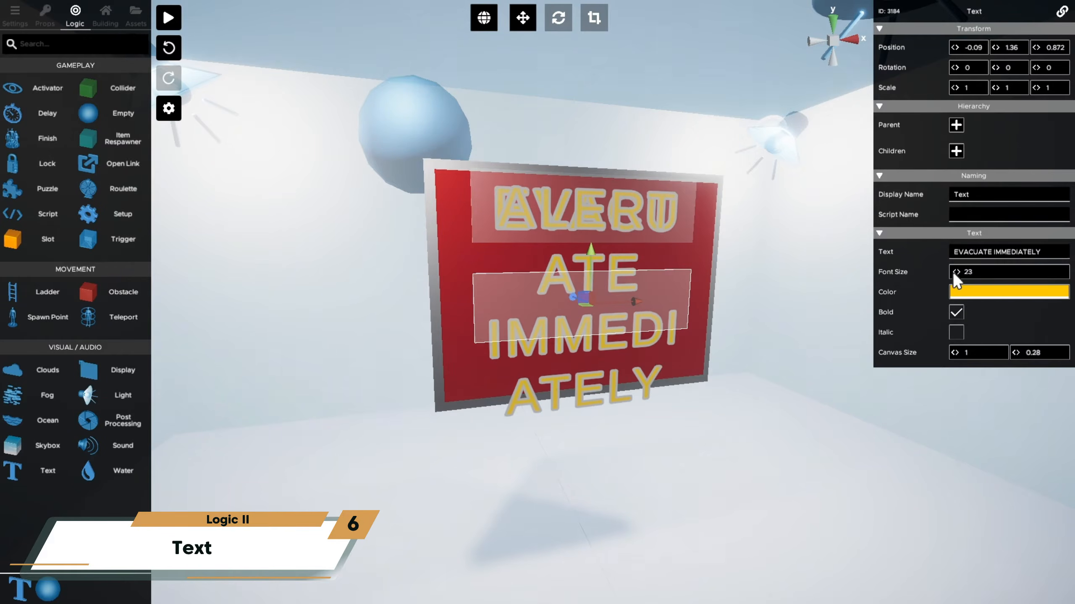
- Reduce the EVACUATE IMMEDIATELY text's font size, enlarge its canvas height and lower the ALERT text slightly
{"action": "left_click_drag", "start_coordinate": [956, 274], "coordinate": [948, 272]}
{"action": "mouse_move", "coordinate": [1017, 352]}
{"action": "left_mouse_down"}
{"action": "mouse_move", "coordinate": [1031, 351]}
{"action": "mouse_move", "coordinate": [1022, 351]}
{"action": "left_mouse_up"}
{"action": "left_click", "coordinate": [589, 198], "text": "shift"}
{"action": "left_click_drag", "start_coordinate": [590, 202], "coordinate": [590, 224]}
- Make the blue empty behind the red board the parent of the ALERT text
{"action": "left_click", "coordinate": [956, 110]}
{"action": "left_click", "coordinate": [473, 145]}
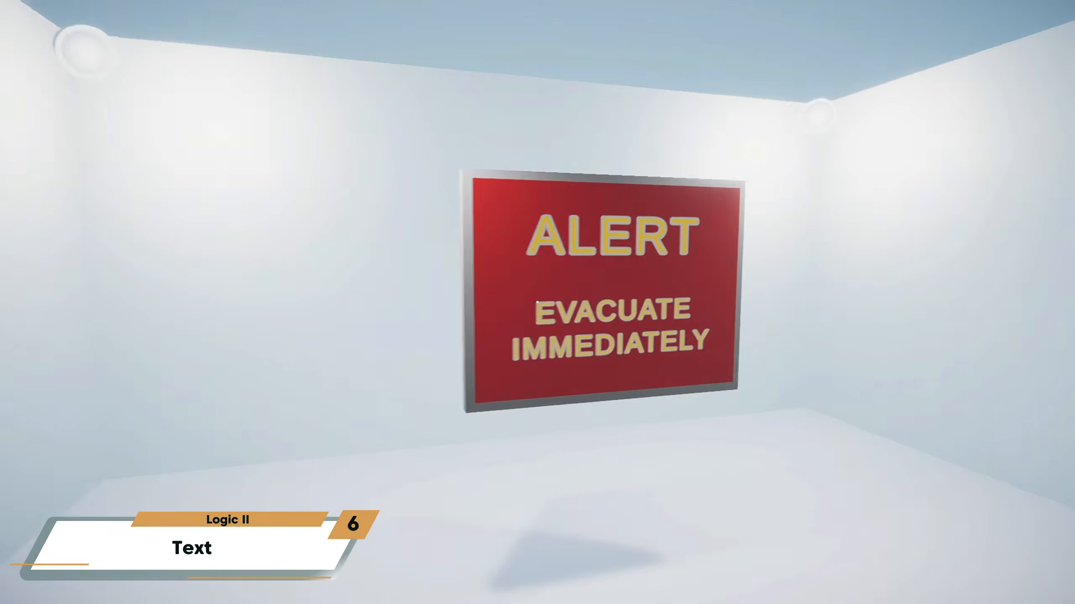
{"action": "key", "text": "w"}
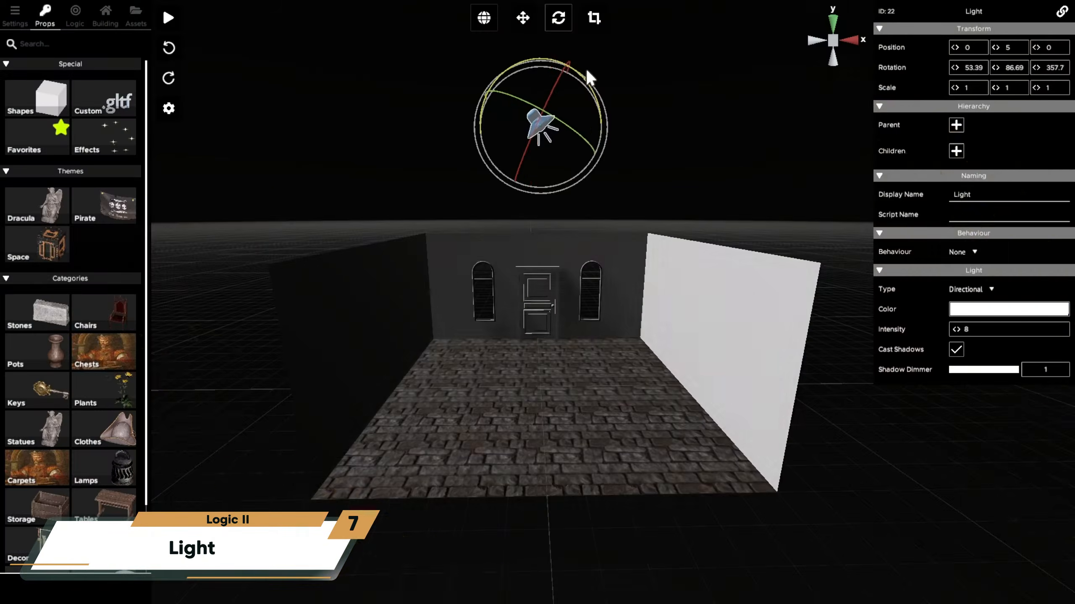
{"action": "left_click_drag", "start_coordinate": [587, 72], "coordinate": [563, 101]}
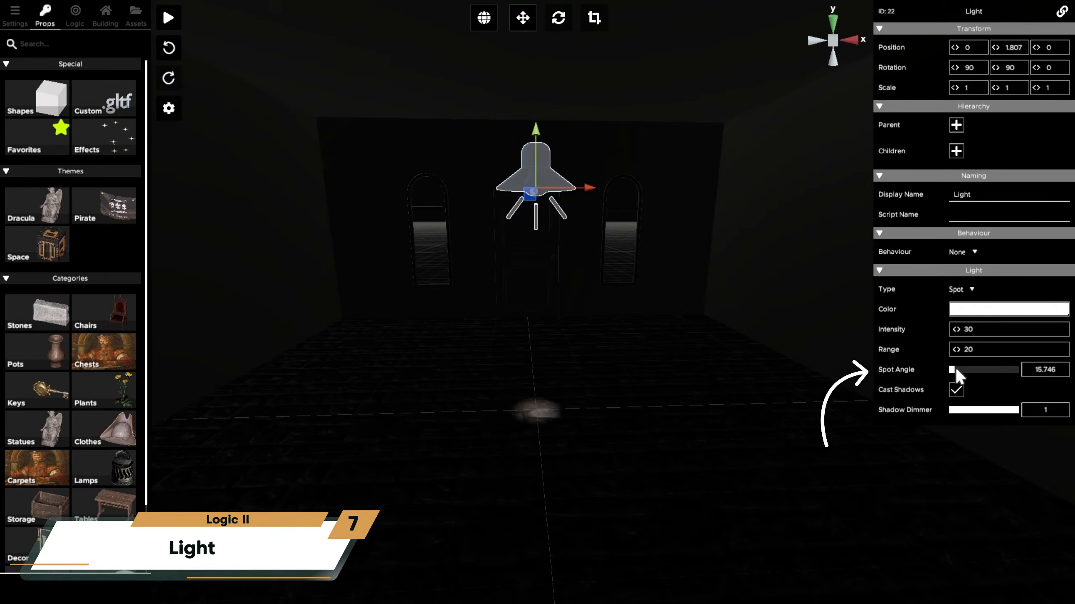
{"action": "left_click_drag", "start_coordinate": [956, 366], "coordinate": [1018, 368]}
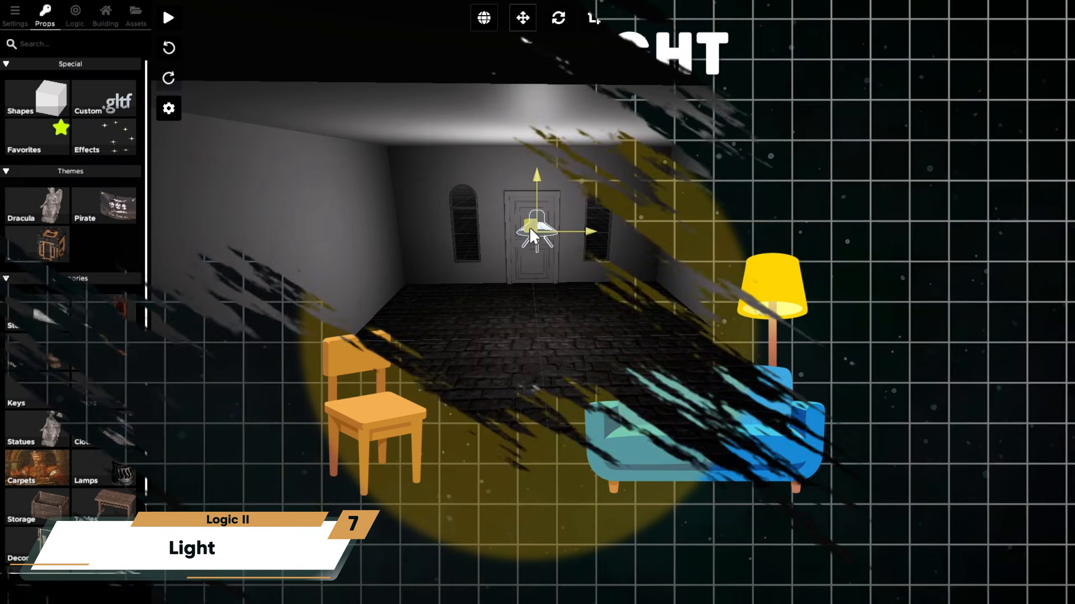
{"action": "left_click_drag", "start_coordinate": [529, 227], "coordinate": [593, 195]}
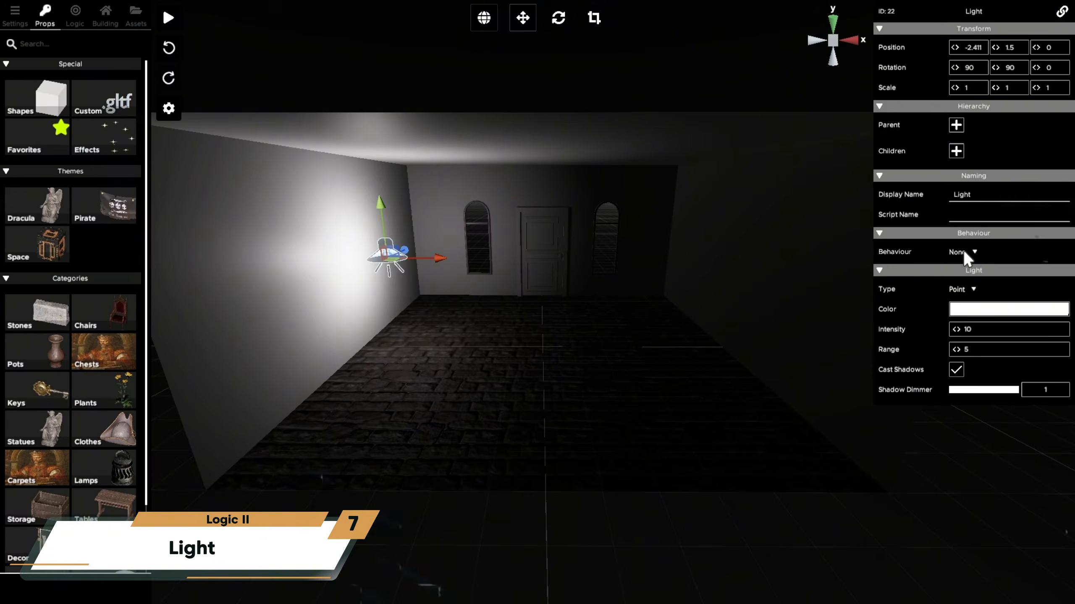
- Set the point light's behaviour to Animation with the Tick-Tock Loop animation type
{"action": "left_click", "coordinate": [963, 250]}
{"action": "left_click", "coordinate": [995, 277]}
{"action": "left_click", "coordinate": [994, 276]}
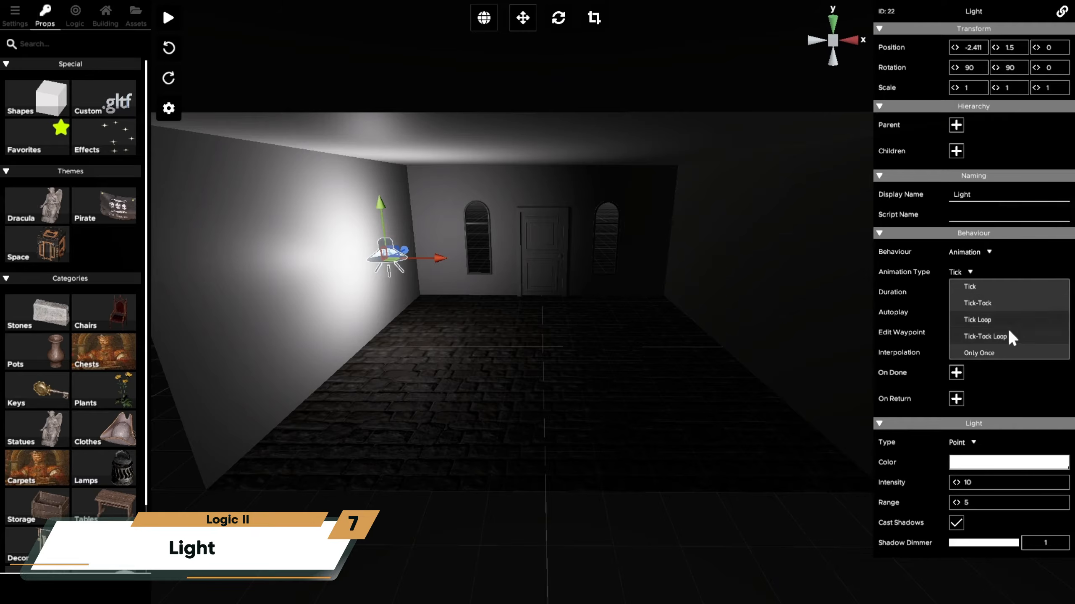
{"action": "left_click", "coordinate": [985, 337]}
- Edit the light's waypoint so that it travels along X to the opposite wall of the room
{"action": "left_click", "coordinate": [958, 353]}
{"action": "left_click_drag", "start_coordinate": [448, 261], "coordinate": [734, 275]}
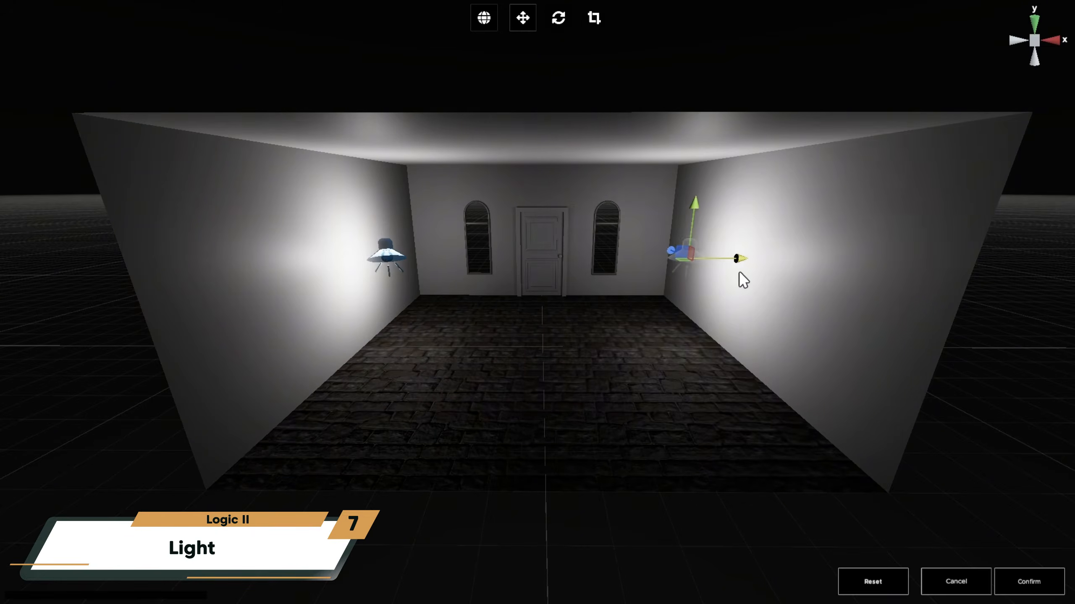
{"action": "left_click", "coordinate": [1027, 583]}
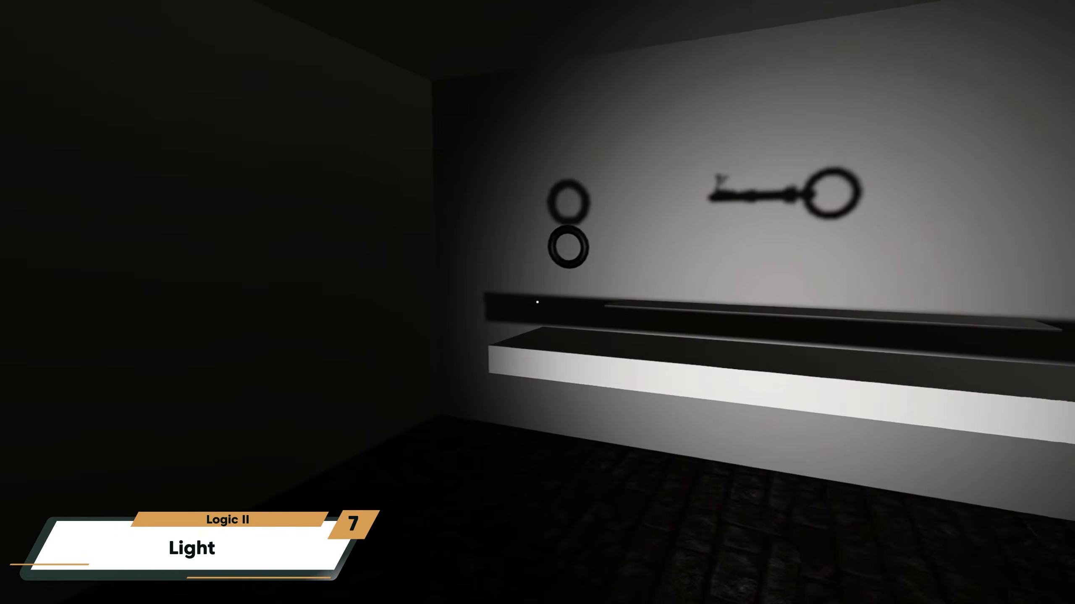
- Move around in front of the shelf in play mode to view the shadows and pick up the key
{"action": "key", "text": "a"}
{"action": "key", "text": "d"}
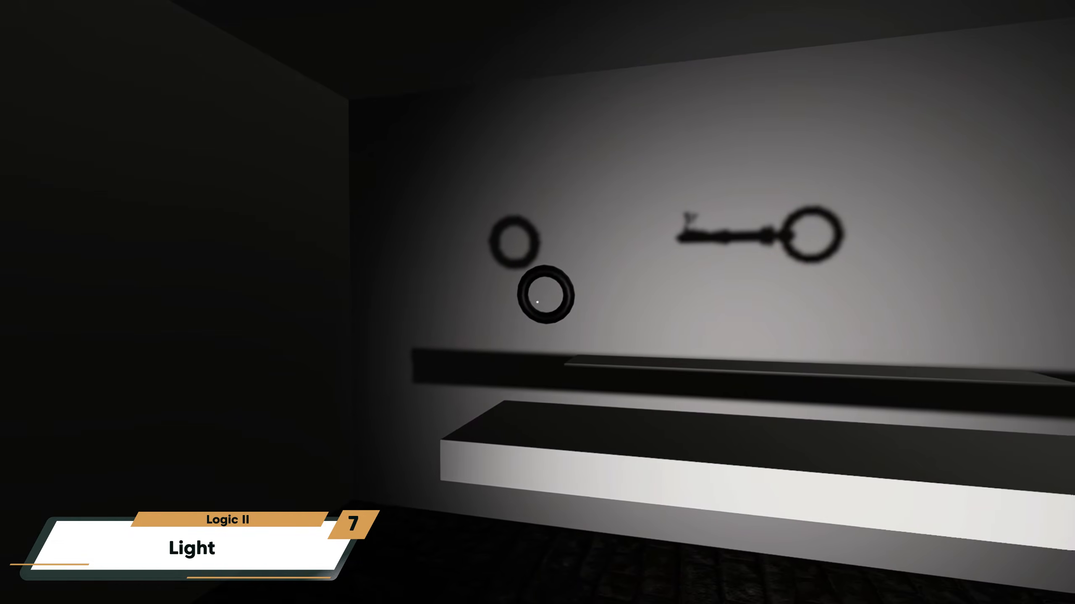
{"action": "left_click_drag", "start_coordinate": [537, 303], "coordinate": [873, 303]}
{"action": "key", "text": "a"}
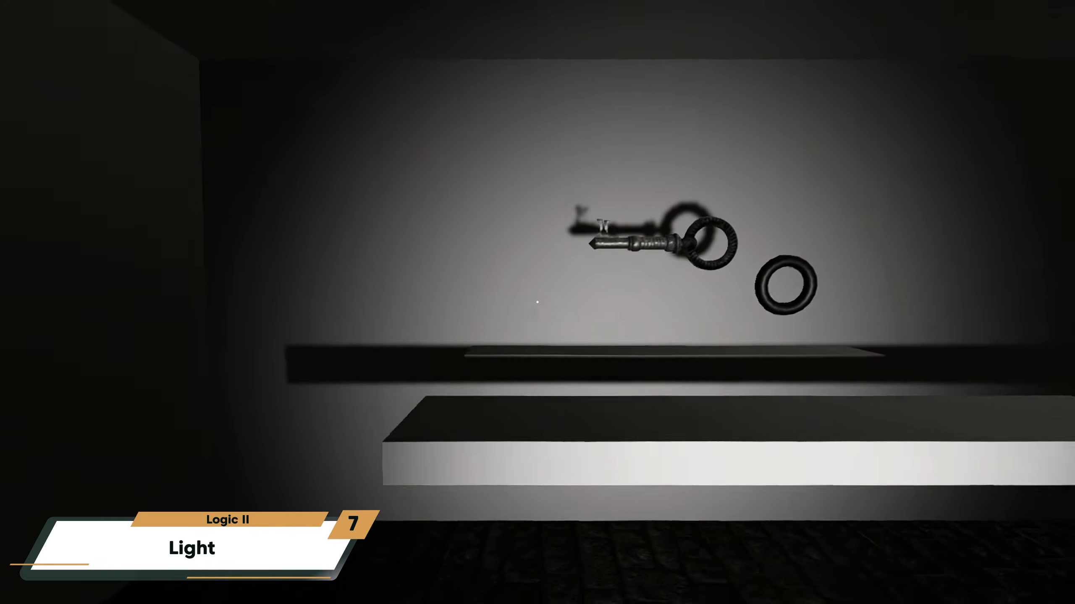
{"action": "key", "text": "w"}
{"action": "left_click", "coordinate": [537, 302]}
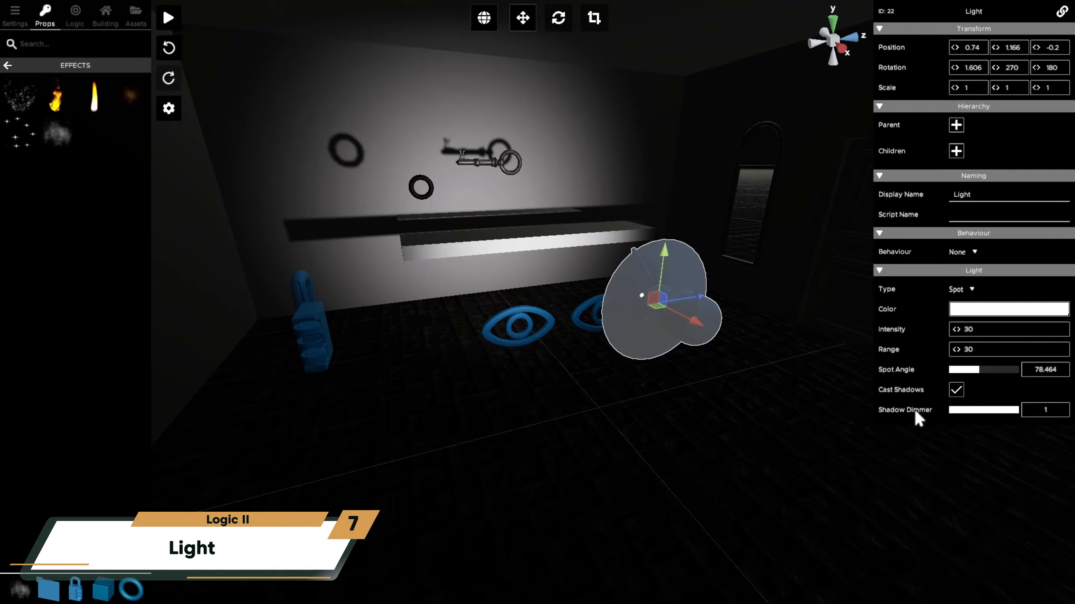
- Try lowering the spot light's Shadow Dimmer and turning off Cast Shadows, restoring each setting
{"action": "mouse_move", "coordinate": [915, 414]}
{"action": "left_click_drag", "start_coordinate": [1020, 417], "coordinate": [956, 416]}
{"action": "left_click_drag", "start_coordinate": [950, 410], "coordinate": [1021, 410]}
{"action": "left_click", "coordinate": [957, 391]}
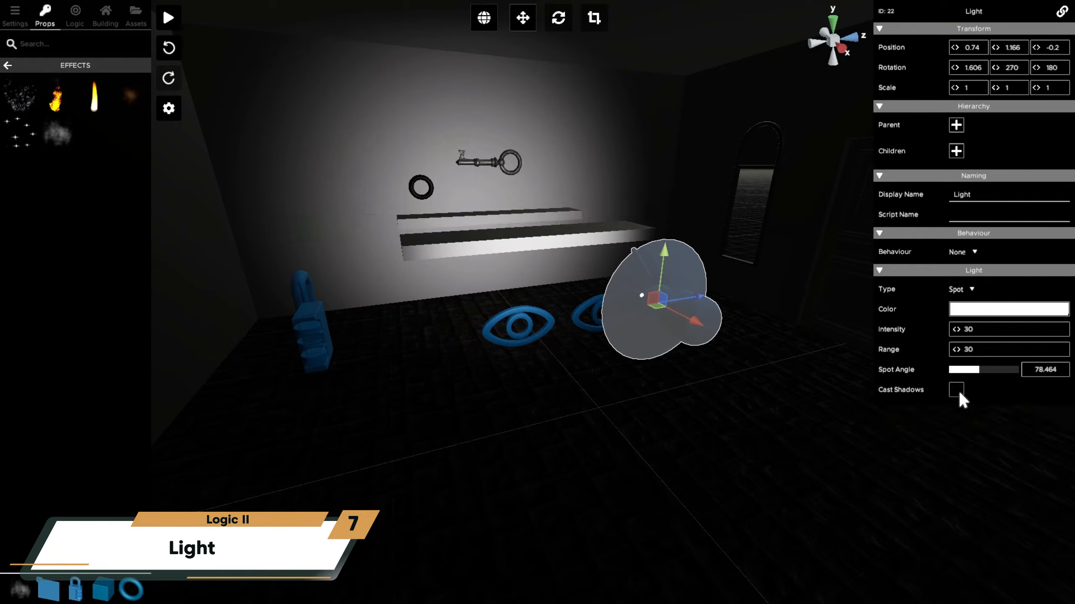
{"action": "left_click", "coordinate": [959, 393]}
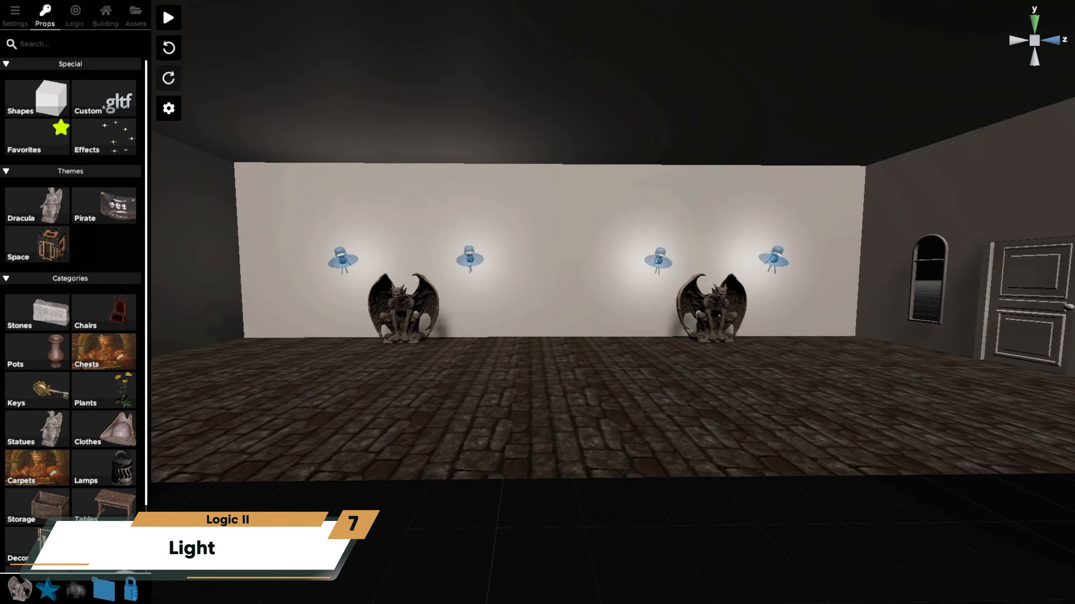
- Examine the intensity and range of each of the four point lights around the gargoyle statues
{"action": "left_click", "coordinate": [343, 259]}
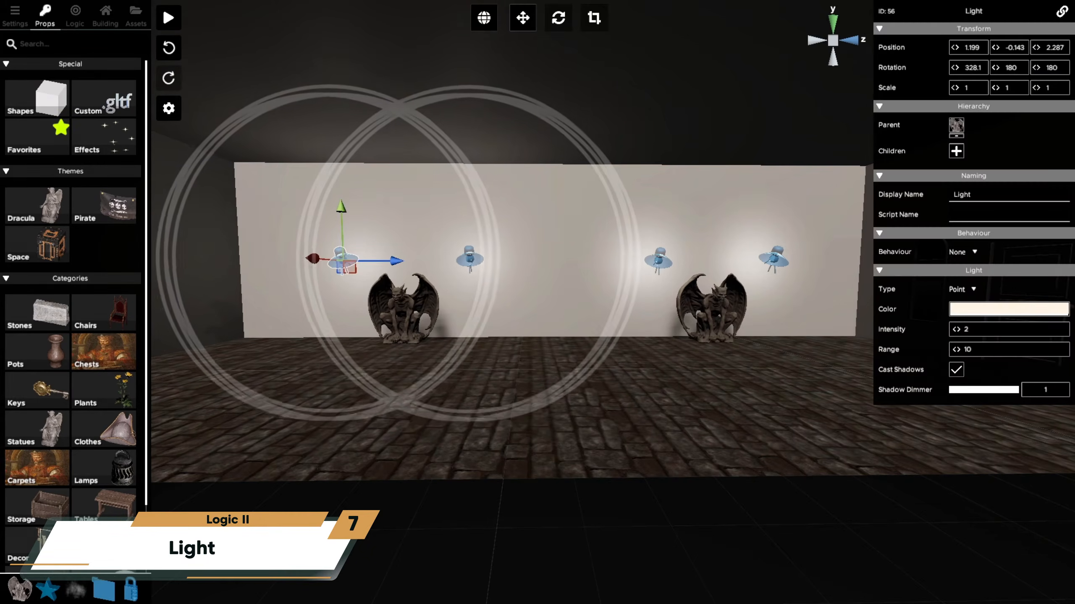
{"action": "left_click", "coordinate": [470, 259]}
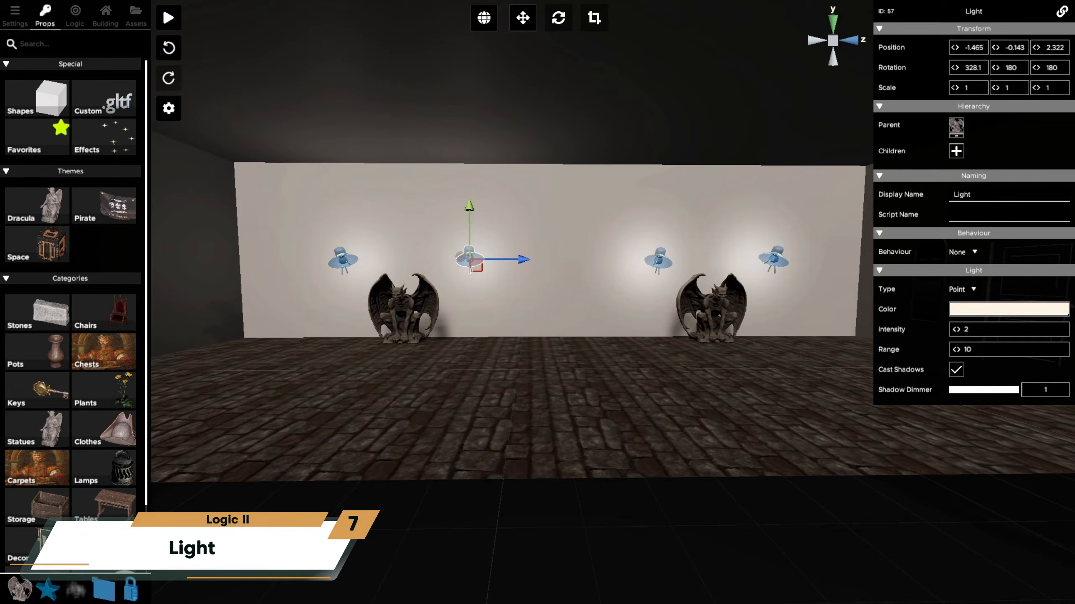
{"action": "left_click", "coordinate": [658, 259]}
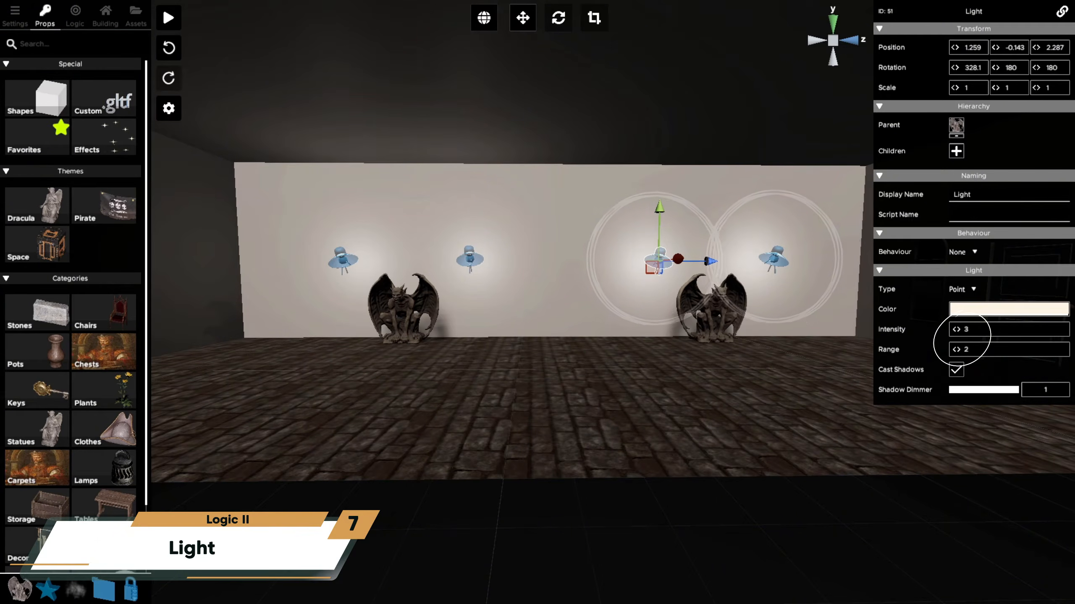
{"action": "left_click", "coordinate": [774, 259]}
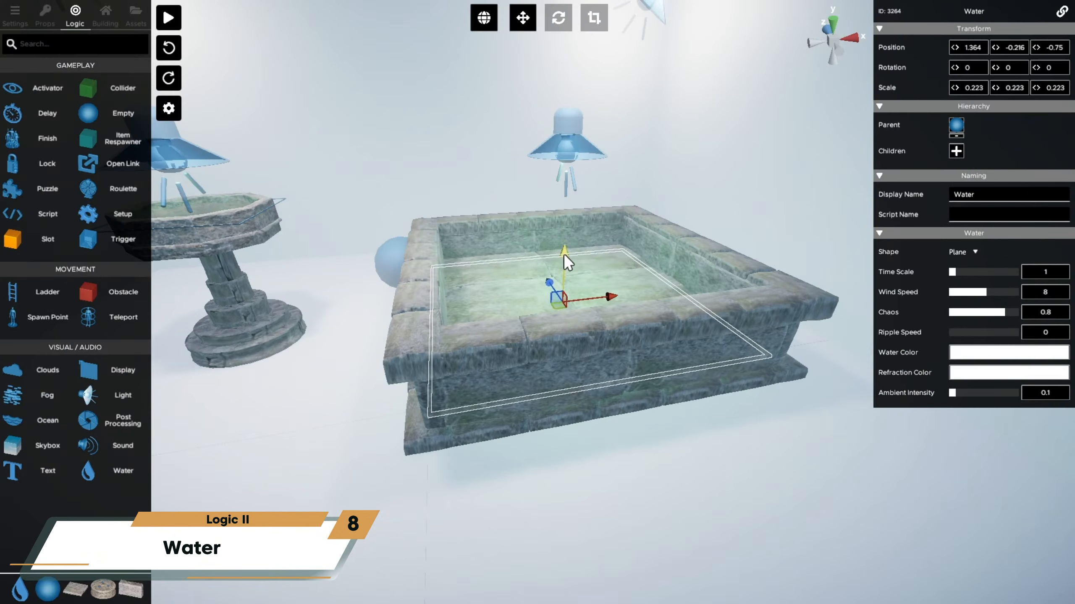
- Place an empty at the rear corner of the stone pool and make it the parent of the pool's water
{"action": "left_click_drag", "start_coordinate": [563, 254], "coordinate": [570, 210]}
{"action": "left_click_drag", "start_coordinate": [120, 111], "coordinate": [459, 236]}
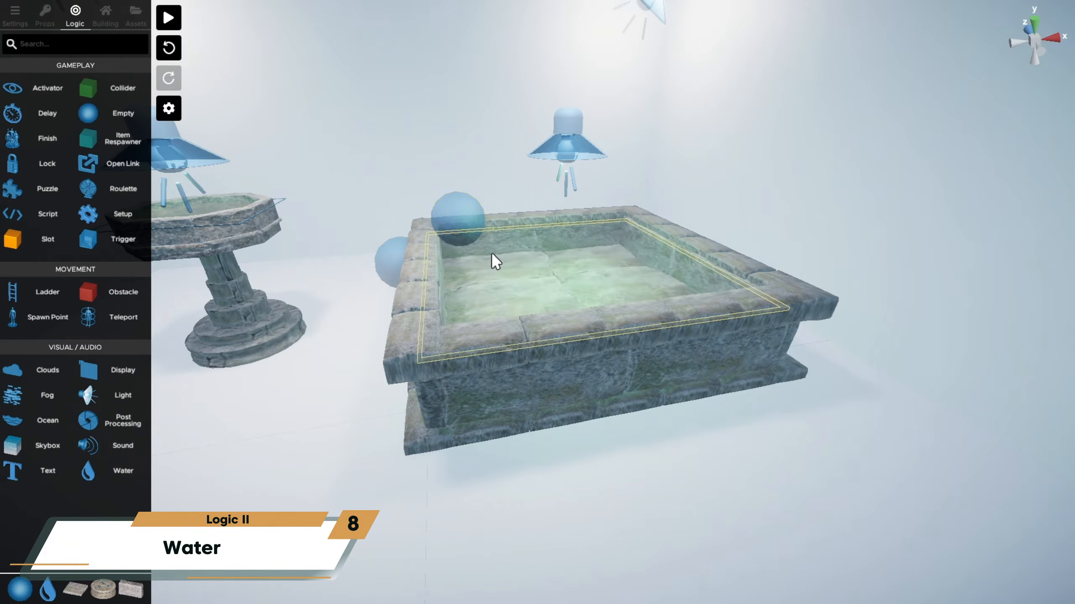
{"action": "left_click", "coordinate": [496, 262]}
{"action": "left_click", "coordinate": [956, 123]}
{"action": "left_click", "coordinate": [459, 220]}
{"action": "left_click", "coordinate": [1028, 581]}
- Set the empty's behaviour to Animation and lower its waypoint beneath the pool's rim
{"action": "left_click", "coordinate": [970, 252]}
{"action": "left_click", "coordinate": [982, 297]}
{"action": "left_click", "coordinate": [957, 333]}
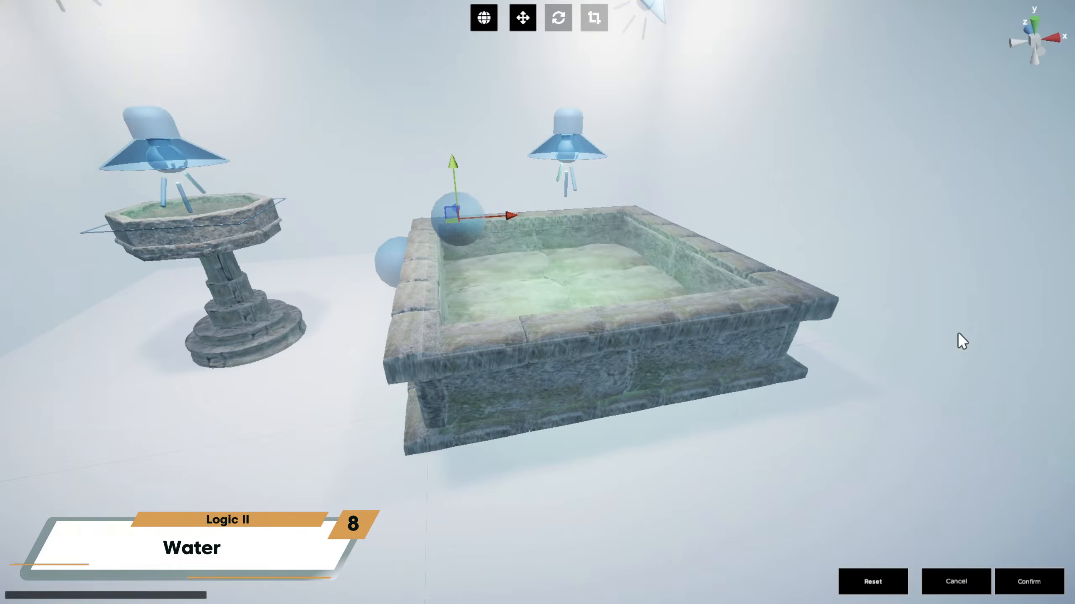
{"action": "left_click_drag", "start_coordinate": [457, 163], "coordinate": [464, 229]}
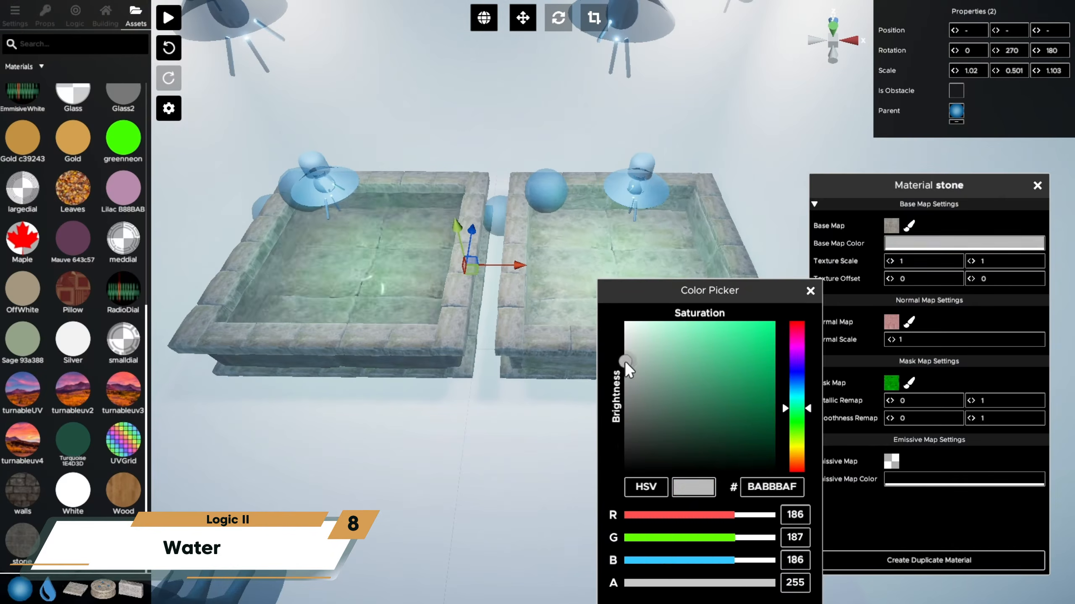
- Adjust the hue and shade of the pool water's Water Color and Refraction Color
{"action": "left_click_drag", "start_coordinate": [624, 361], "coordinate": [753, 386]}
{"action": "left_click_drag", "start_coordinate": [797, 403], "coordinate": [804, 377]}
{"action": "left_click_drag", "start_coordinate": [753, 381], "coordinate": [690, 342]}
{"action": "left_click_drag", "start_coordinate": [797, 360], "coordinate": [816, 331]}
{"action": "left_click_drag", "start_coordinate": [690, 343], "coordinate": [769, 360]}
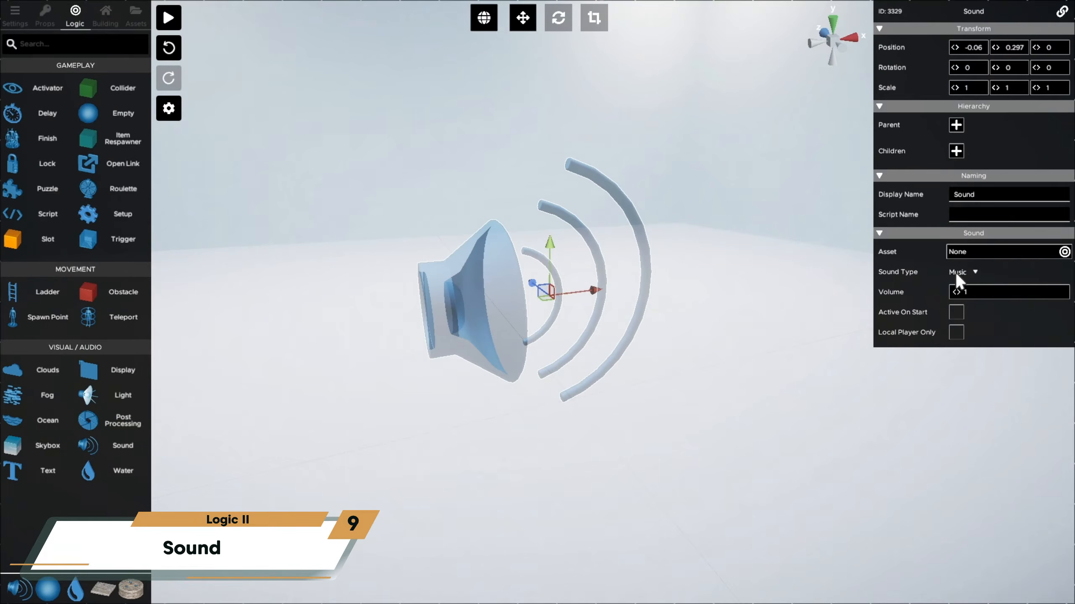
- Look at the sound object's type options and toggle Music in the editor's audio options
{"action": "left_click", "coordinate": [956, 272]}
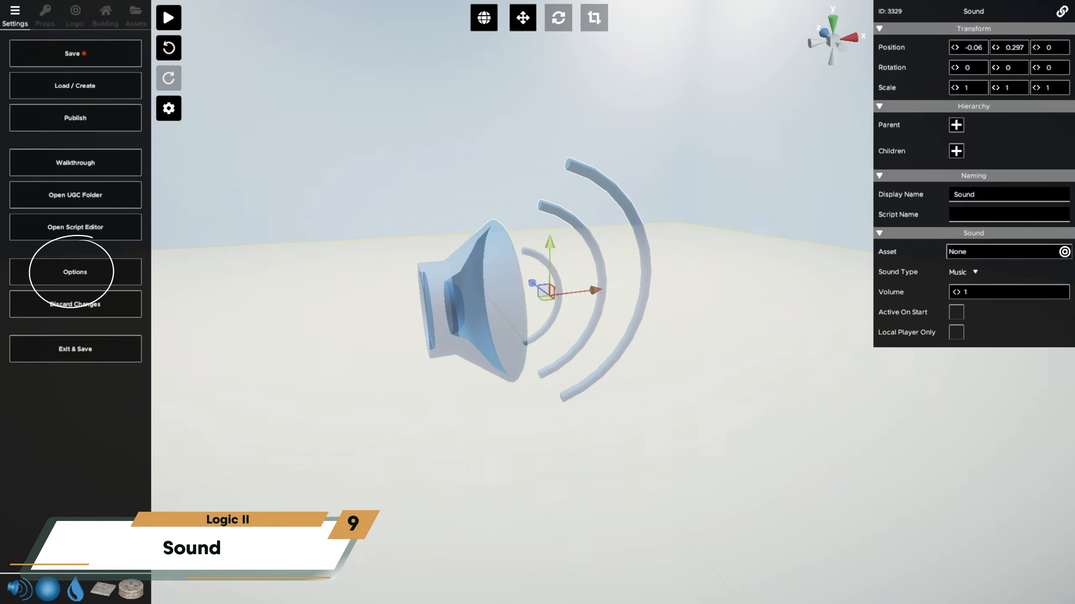
{"action": "left_click", "coordinate": [99, 275]}
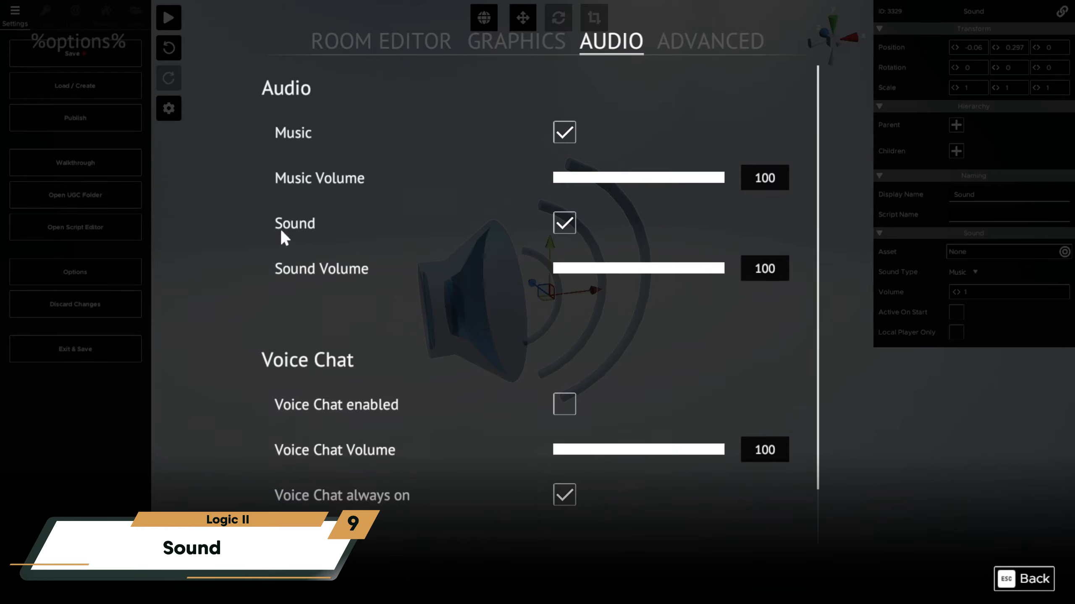
{"action": "left_click", "coordinate": [567, 133]}
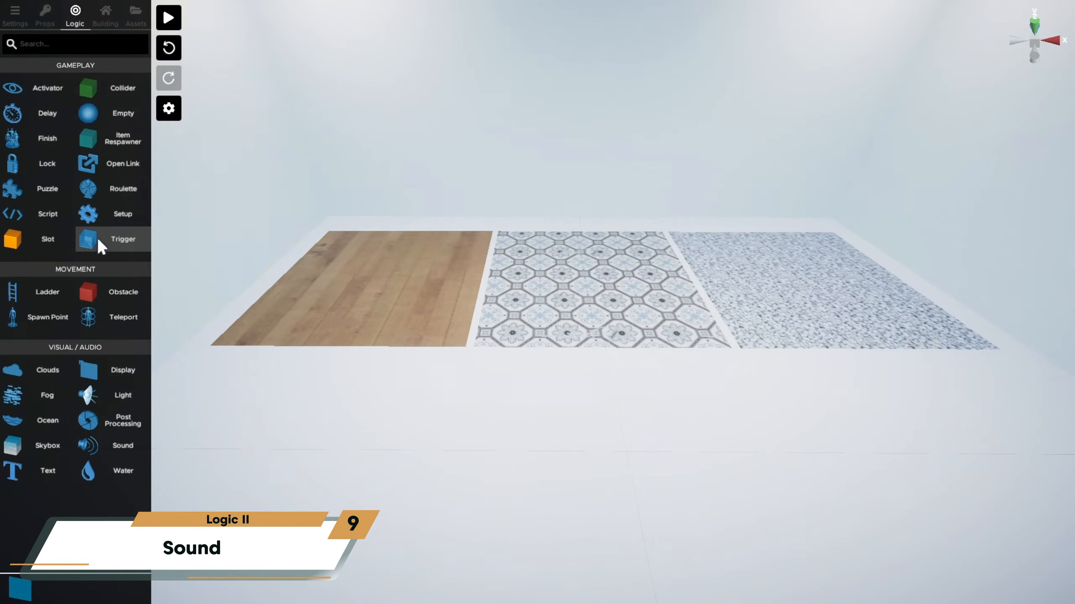
- Look around the test room and walk across the wooden and patterned tile floors in play mode
{"action": "left_click_drag", "start_coordinate": [98, 238], "coordinate": [397, 192]}
{"action": "left_click_drag", "start_coordinate": [543, 190], "coordinate": [575, 186]}
{"action": "left_click_drag", "start_coordinate": [342, 147], "coordinate": [386, 246]}
{"action": "left_click", "coordinate": [531, 23]}
{"action": "left_click_drag", "start_coordinate": [420, 266], "coordinate": [835, 283]}
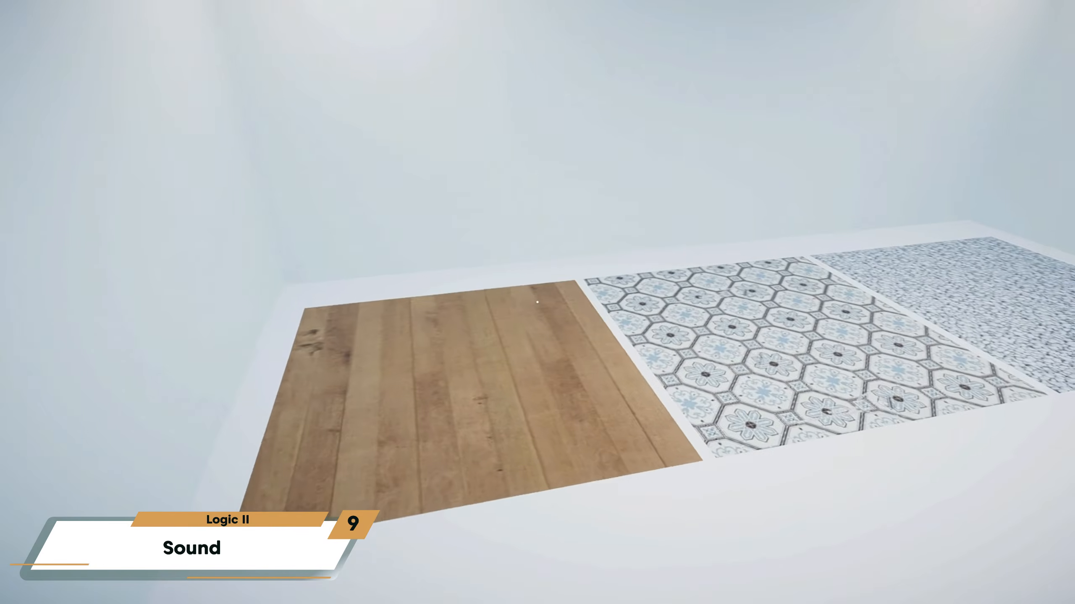
{"action": "key", "text": "w"}
{"action": "key", "text": "w"}
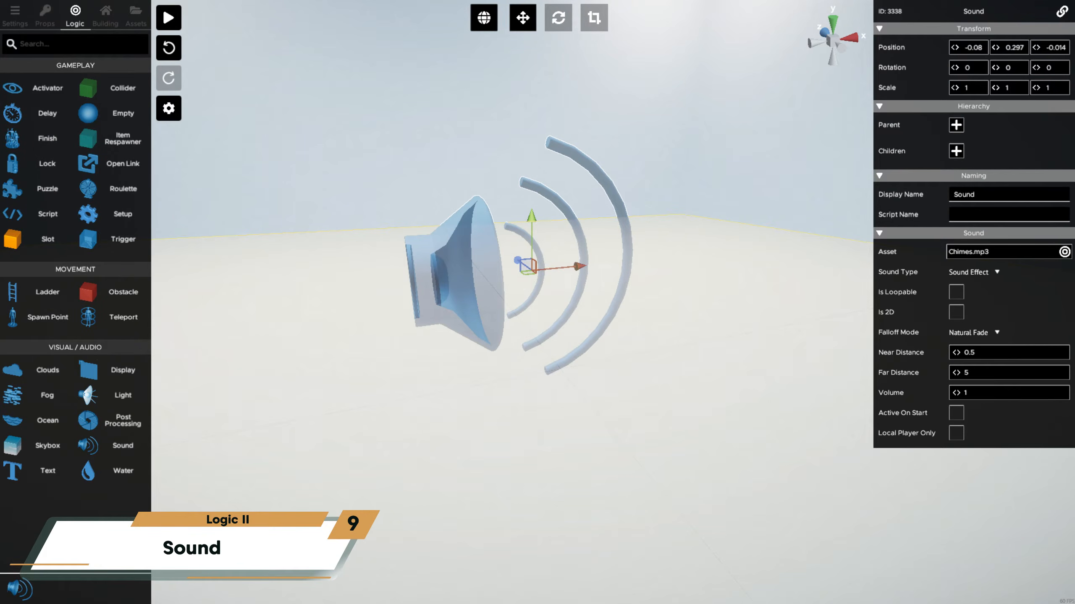
- Set the sound's asset to the preset Dark_Portal (3D) from 01 Ambience/Lobby
{"action": "left_click", "coordinate": [996, 331]}
{"action": "left_click", "coordinate": [1064, 252]}
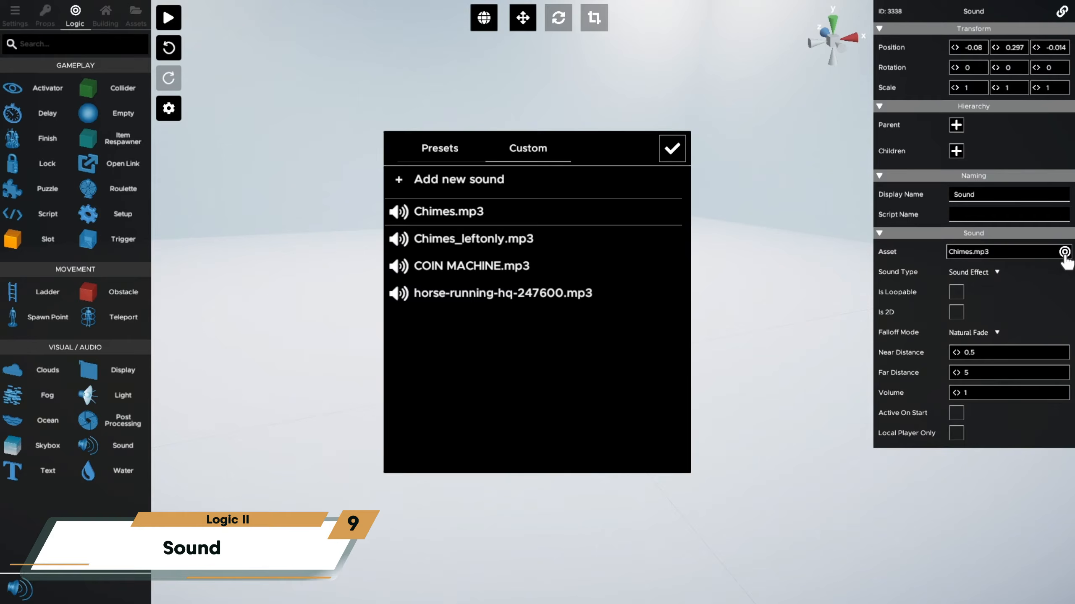
{"action": "left_click", "coordinate": [434, 156]}
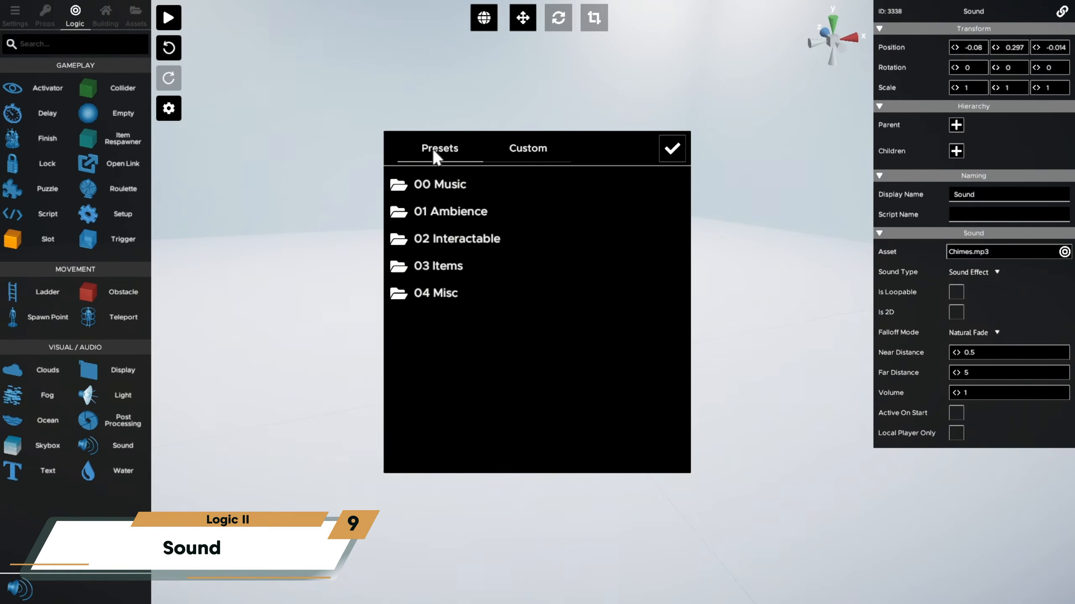
{"action": "left_click", "coordinate": [456, 210]}
{"action": "left_click", "coordinate": [487, 266]}
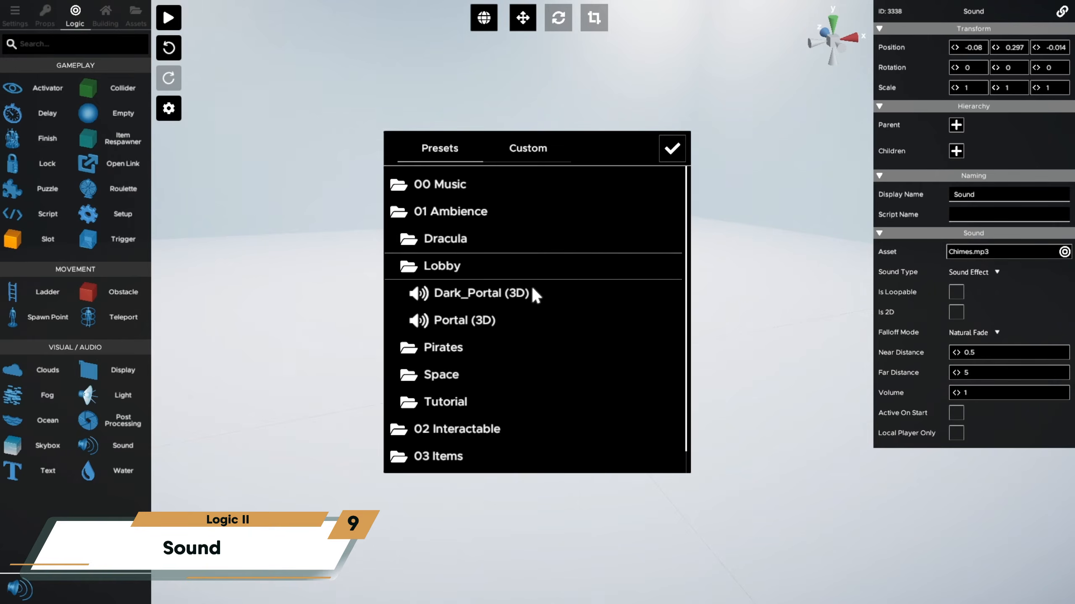
{"action": "left_click", "coordinate": [672, 149]}
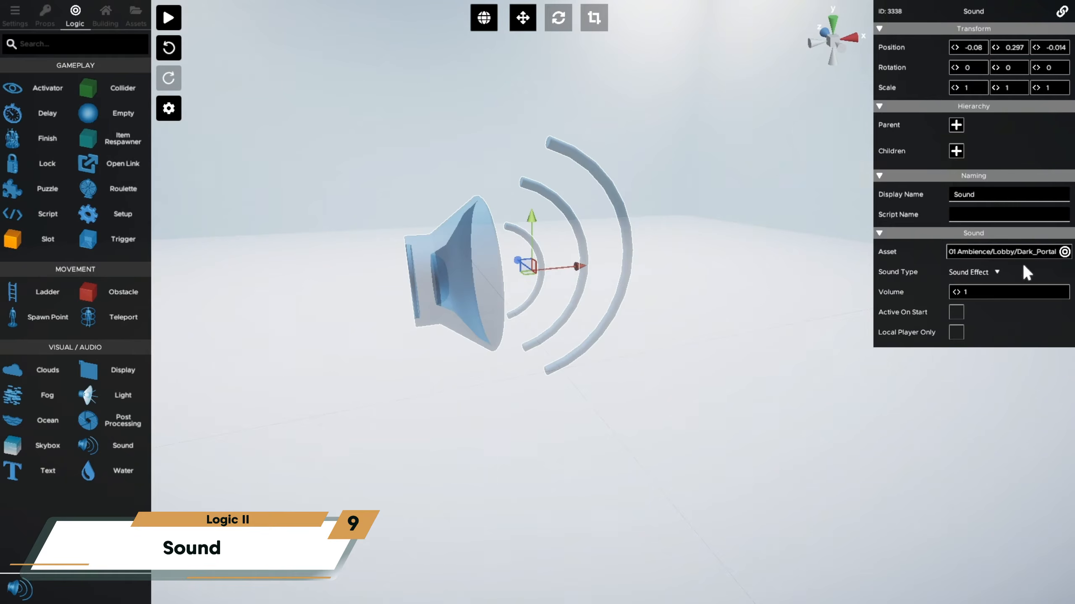
- Set the sound's asset to the preset Cup_Pickup (Oneshot) from 03 Items/Ceramics/Cup
{"action": "left_click", "coordinate": [1065, 252]}
{"action": "scroll", "coordinate": [453, 404], "scroll_direction": "down", "scroll_amount": 1}
{"action": "left_click", "coordinate": [456, 429]}
{"action": "scroll", "coordinate": [469, 433], "scroll_direction": "down", "scroll_amount": 3}
{"action": "left_click", "coordinate": [477, 410]}
{"action": "scroll", "coordinate": [486, 411], "scroll_direction": "down", "scroll_amount": 3}
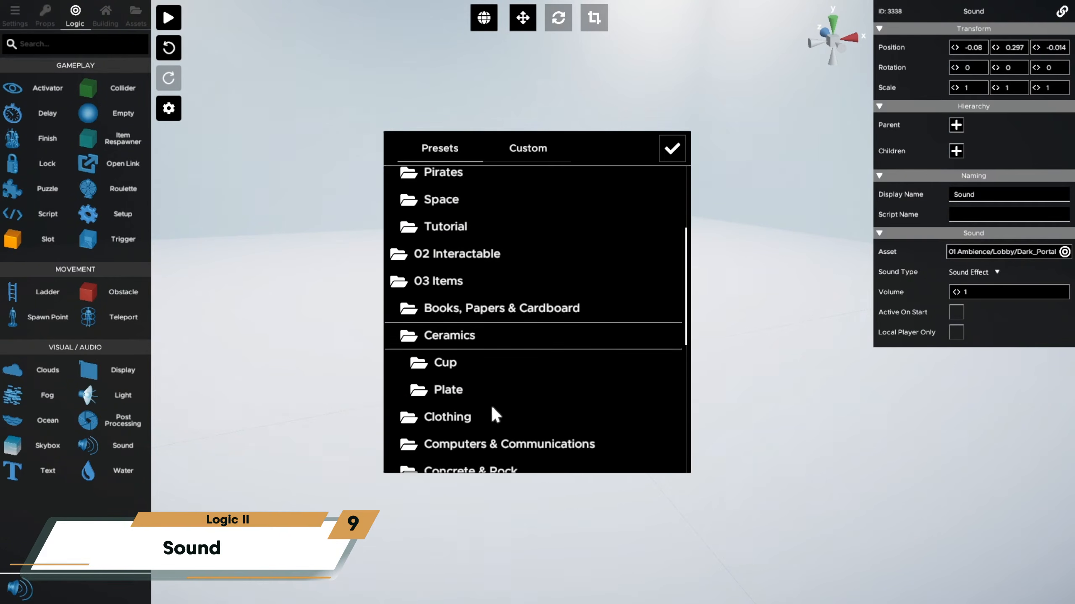
{"action": "left_click", "coordinate": [458, 367]}
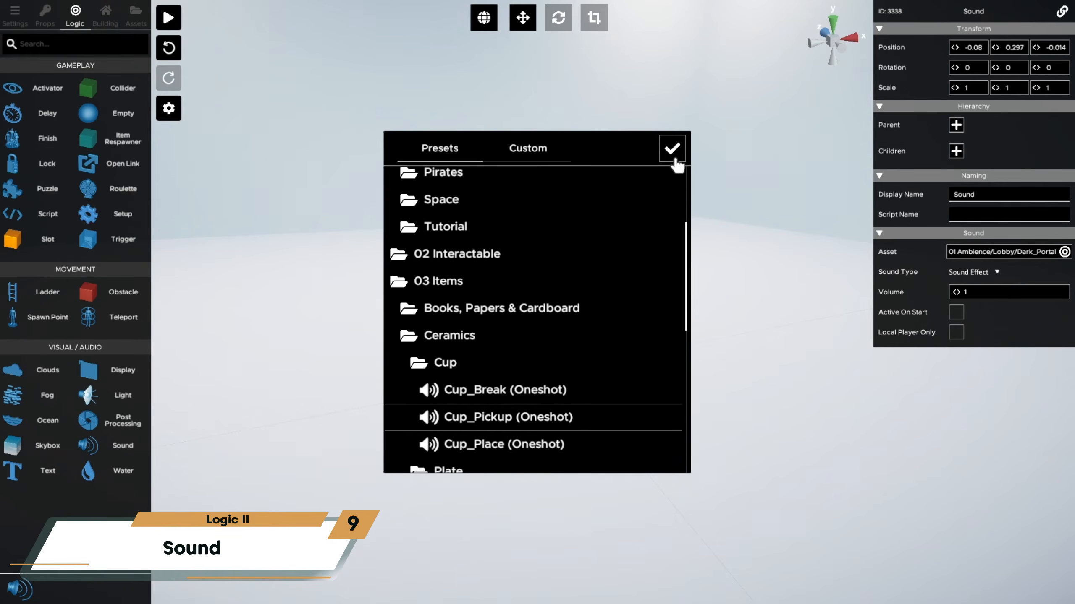
{"action": "left_click", "coordinate": [675, 160]}
- Set the sound's asset back to the custom file Chimes.mp3
{"action": "left_click", "coordinate": [1064, 252]}
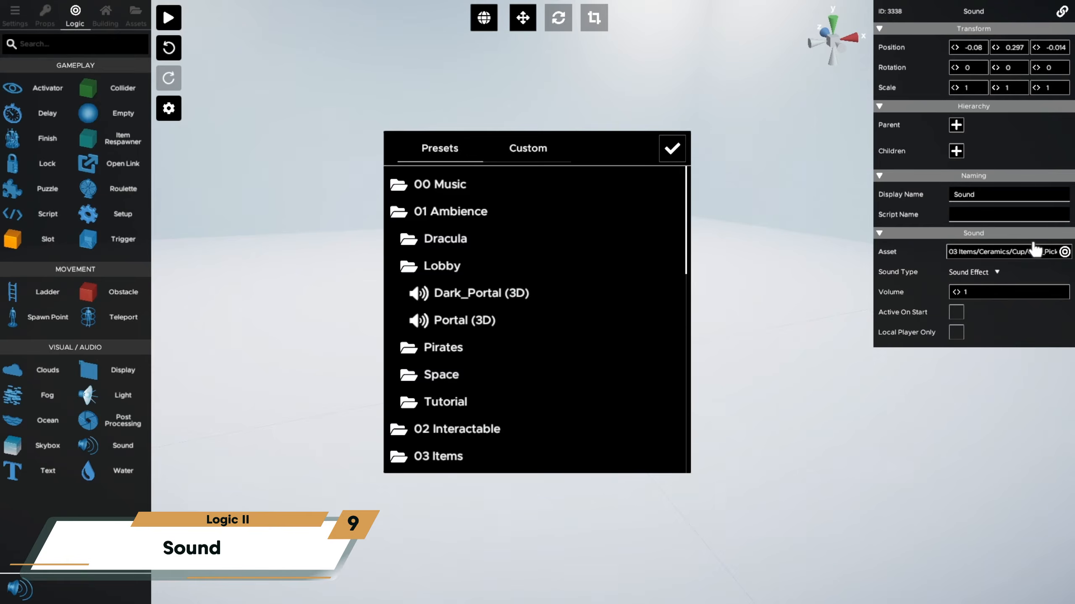
{"action": "left_click", "coordinate": [532, 156]}
{"action": "left_click", "coordinate": [467, 213]}
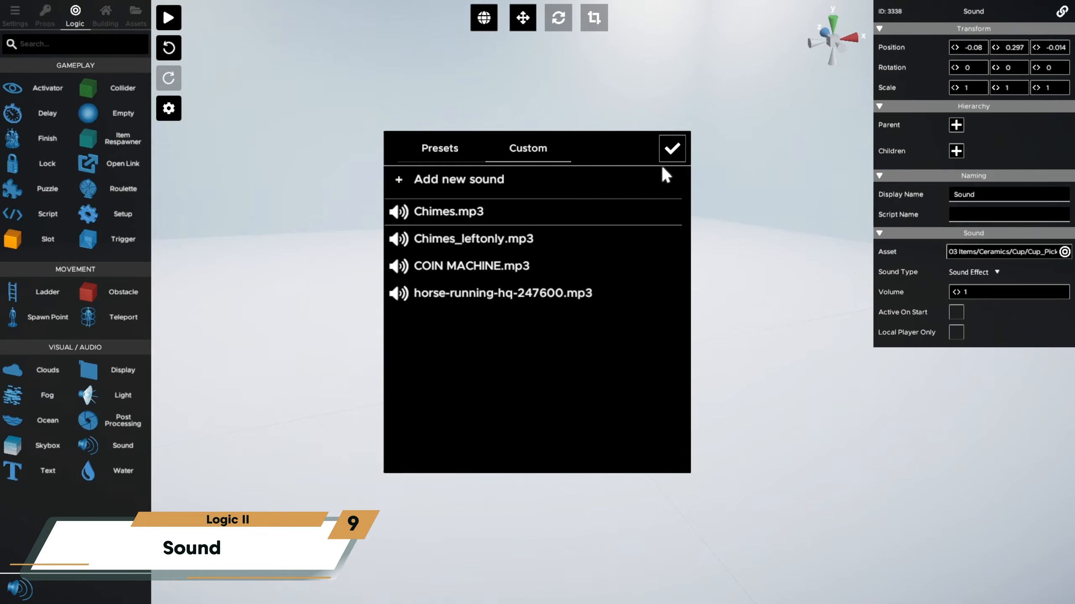
{"action": "left_click", "coordinate": [673, 151]}
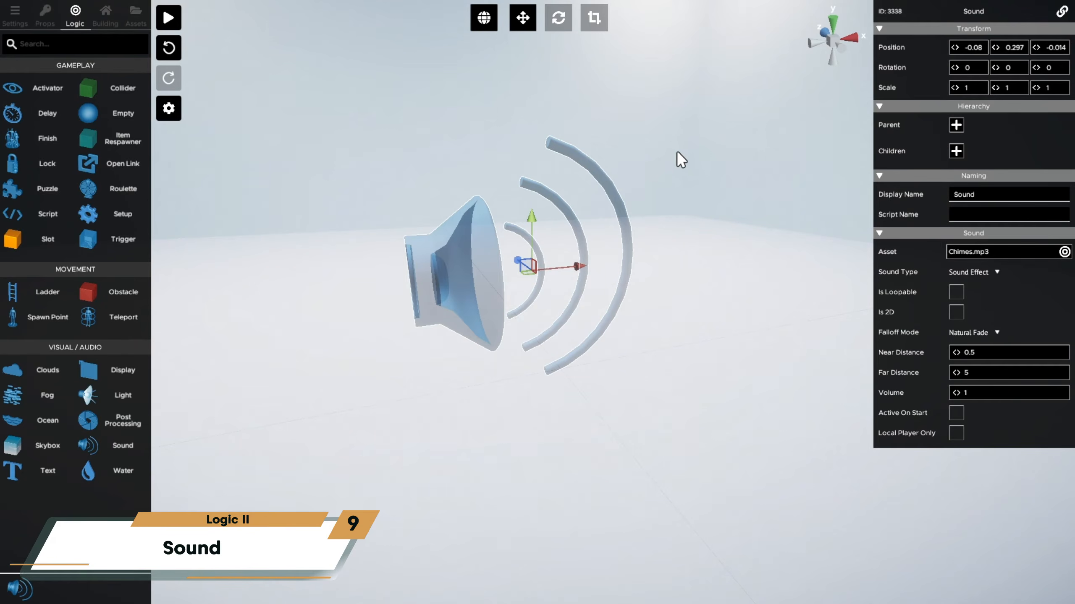
- Choose the preset Menu 1 (2D) from 00 Music/Menu as the sound's asset
{"action": "left_click", "coordinate": [1064, 251]}
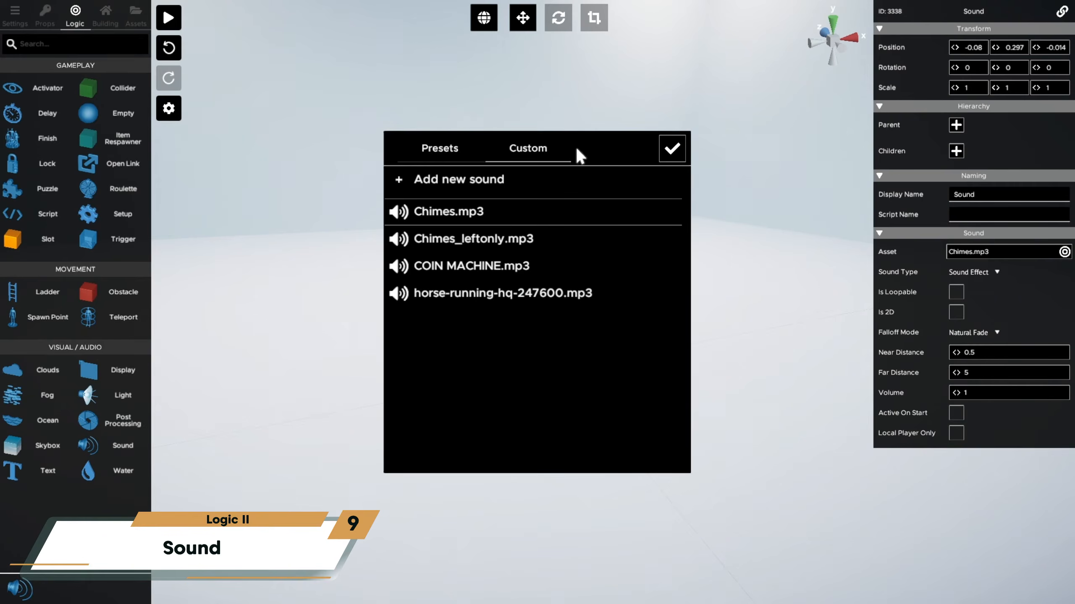
{"action": "left_click", "coordinate": [443, 147]}
{"action": "left_click", "coordinate": [452, 185]}
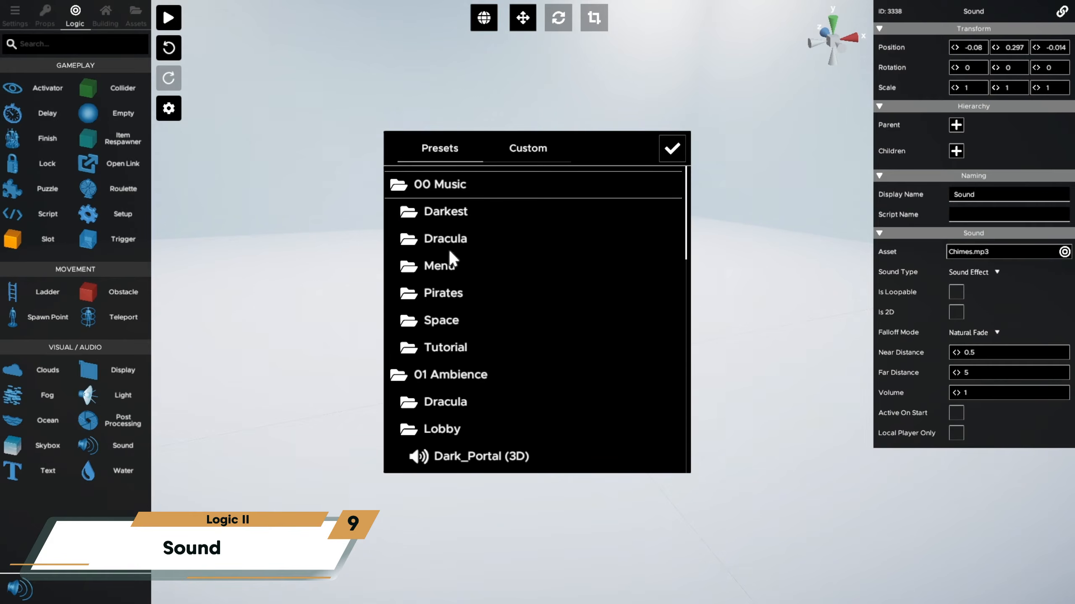
{"action": "left_click", "coordinate": [442, 264]}
{"action": "left_click", "coordinate": [469, 288]}
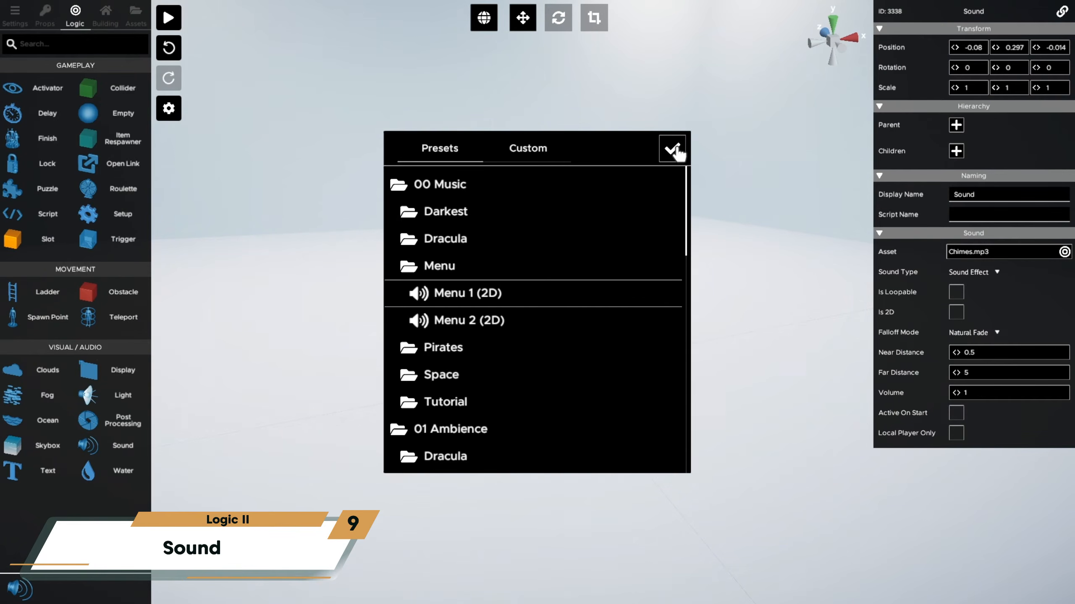
{"action": "left_click", "coordinate": [469, 231]}
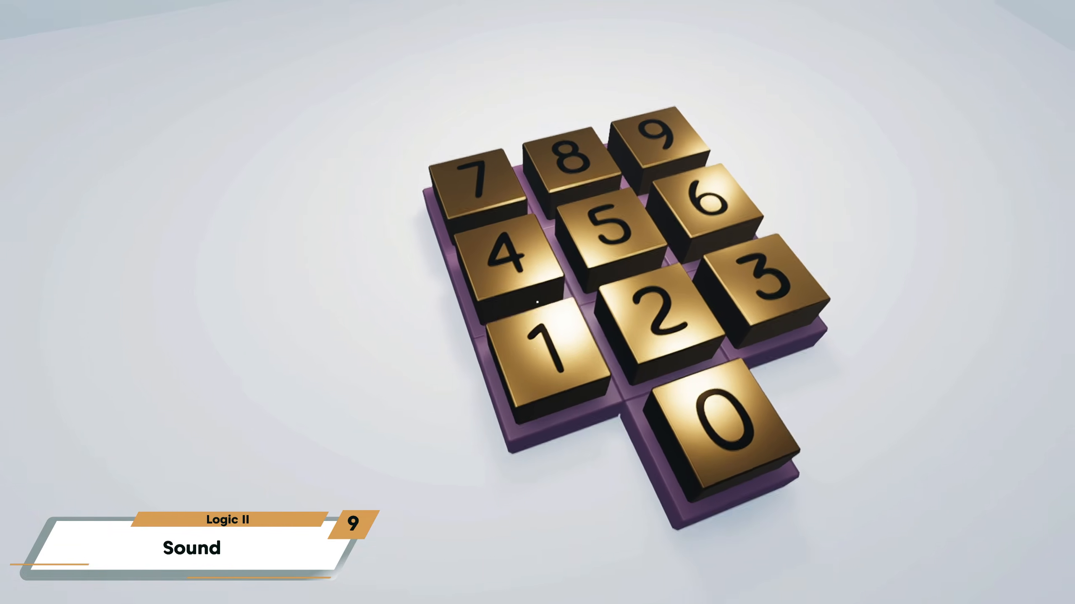
- Try out the buttons of the gold number keypad in play mode
{"action": "left_click", "coordinate": [537, 302]}
{"action": "left_click", "coordinate": [537, 302]}
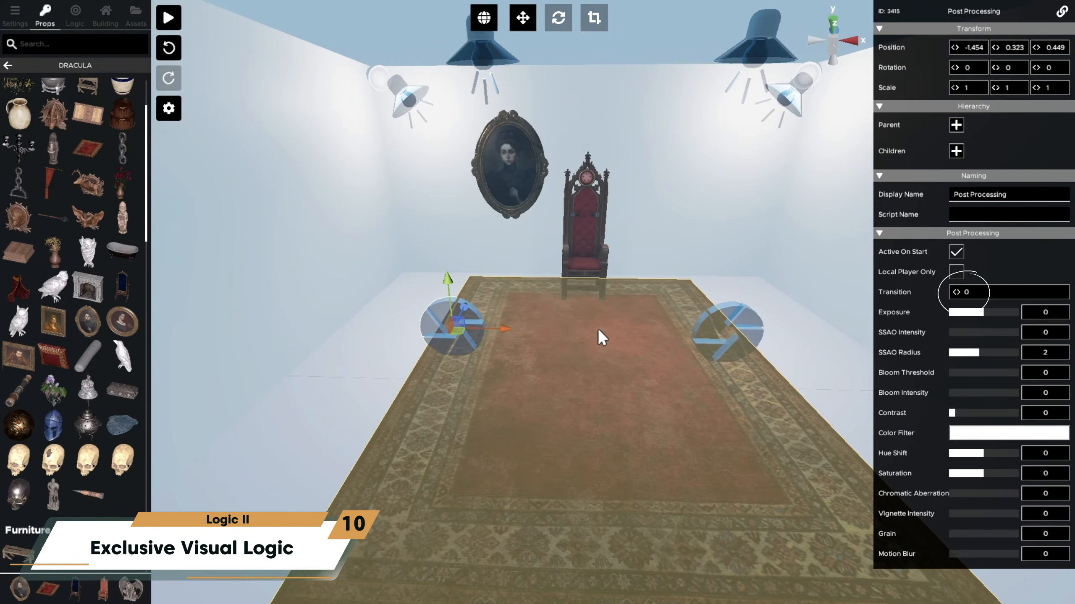
- Set the Transition of the post-processing object at the carpet's right edge to 5 and start play mode
{"action": "left_click", "coordinate": [735, 313]}
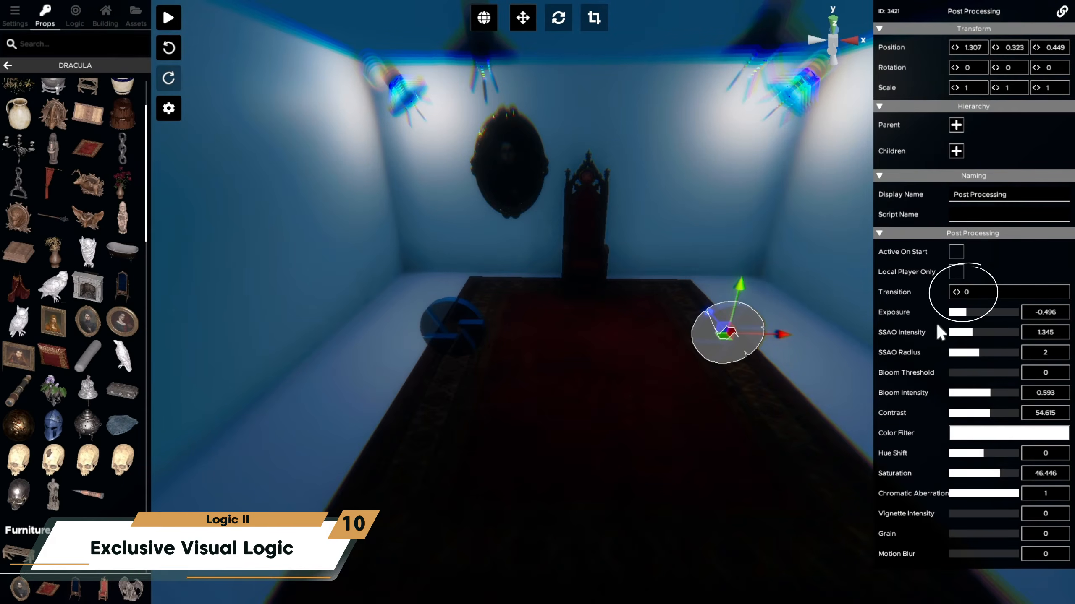
{"action": "type", "text": "5"}
{"action": "left_click", "coordinate": [177, 21]}
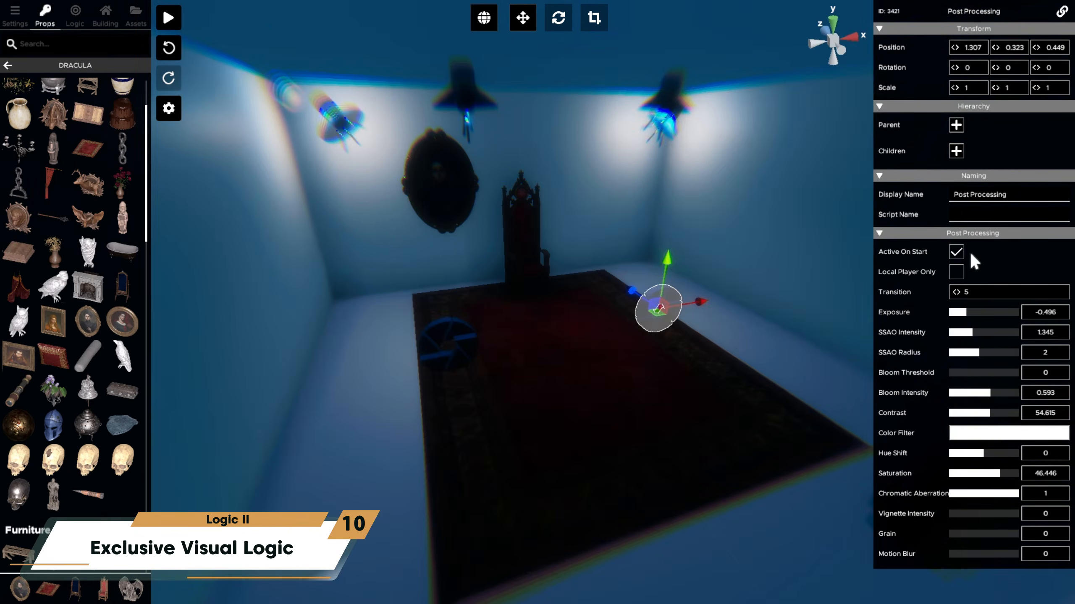
- Move in closer and select the throne and the oval picture frame under the dark post-processing effect
{"action": "right_click_drag", "start_coordinate": [688, 374], "coordinate": [578, 220]}
{"action": "key", "text": "w"}
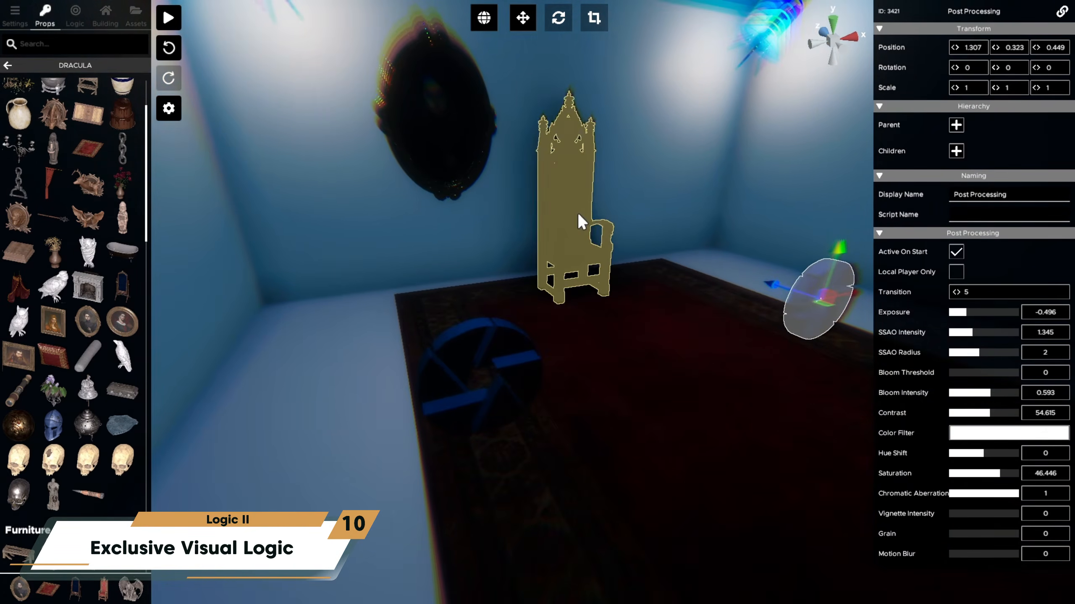
{"action": "left_click", "coordinate": [578, 218]}
{"action": "left_click", "coordinate": [481, 212]}
{"action": "right_click_drag", "start_coordinate": [481, 214], "coordinate": [618, 312]}
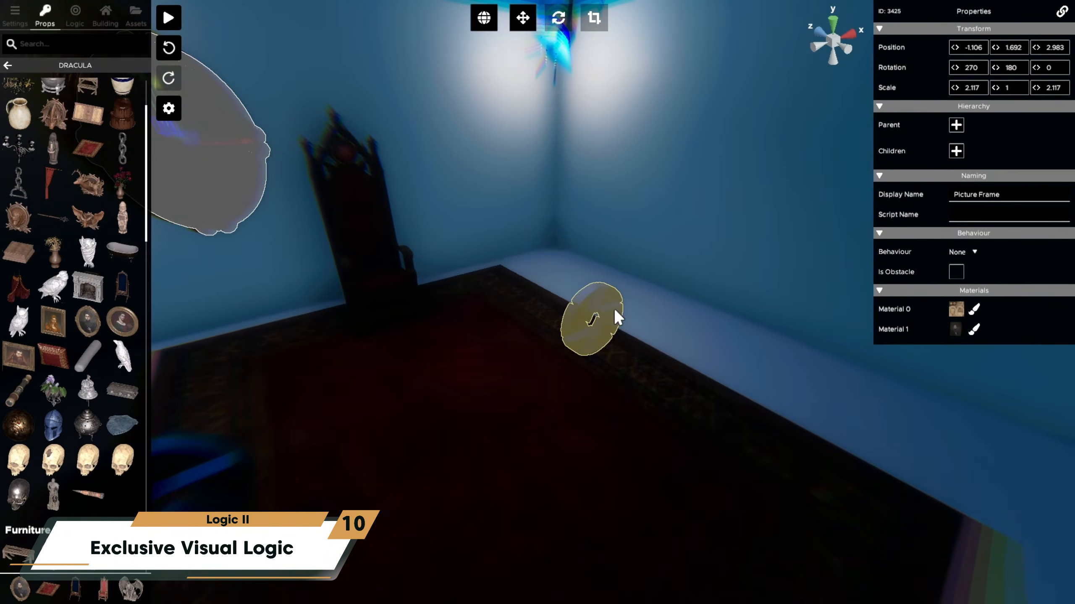
- Turn off Active On Start for the post-processing object at the carpet's right edge
{"action": "left_click", "coordinate": [617, 312]}
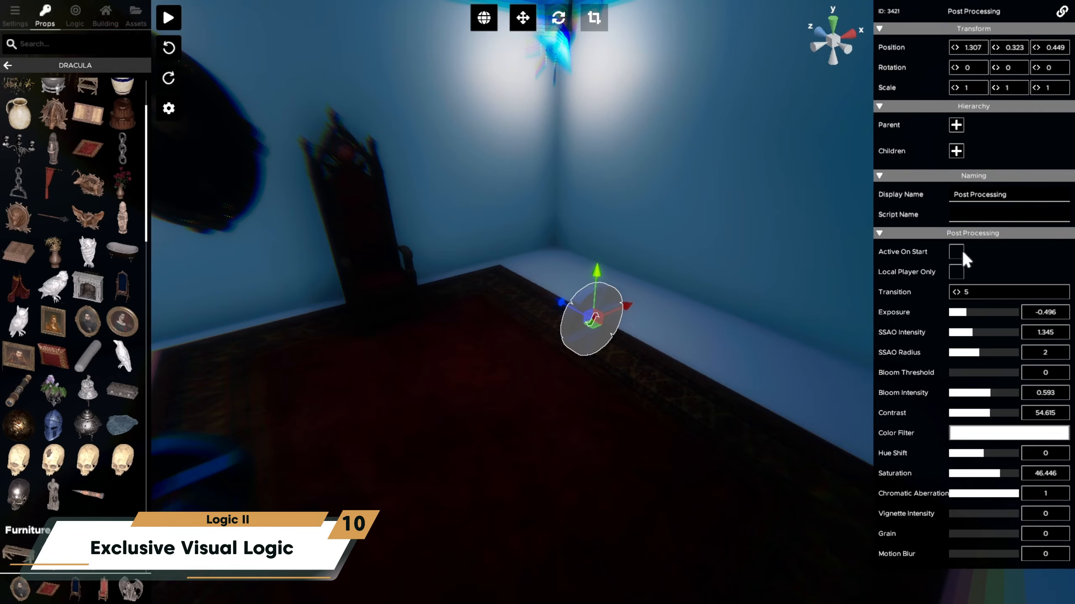
{"action": "right_click_drag", "start_coordinate": [712, 390], "coordinate": [601, 345]}
{"action": "left_click", "coordinate": [636, 403]}
{"action": "key", "text": "d"}
{"action": "key", "text": "w"}
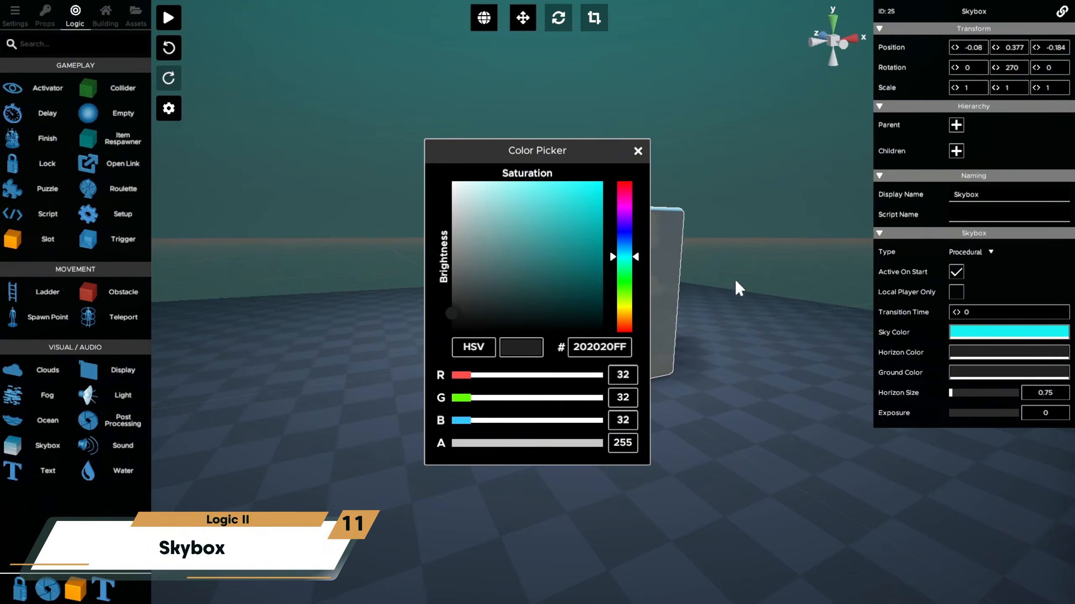
- Color the skybox's horizon dark purple (531382) and its ground dark blue, with Horizon Size 9.999
{"action": "left_click_drag", "start_coordinate": [626, 262], "coordinate": [629, 238]}
{"action": "left_click", "coordinate": [976, 369]}
{"action": "left_click", "coordinate": [578, 298]}
{"action": "left_click", "coordinate": [594, 269]}
{"action": "left_click", "coordinate": [1004, 270]}
{"action": "left_click_drag", "start_coordinate": [953, 394], "coordinate": [986, 397]}
{"action": "left_click", "coordinate": [988, 362]}
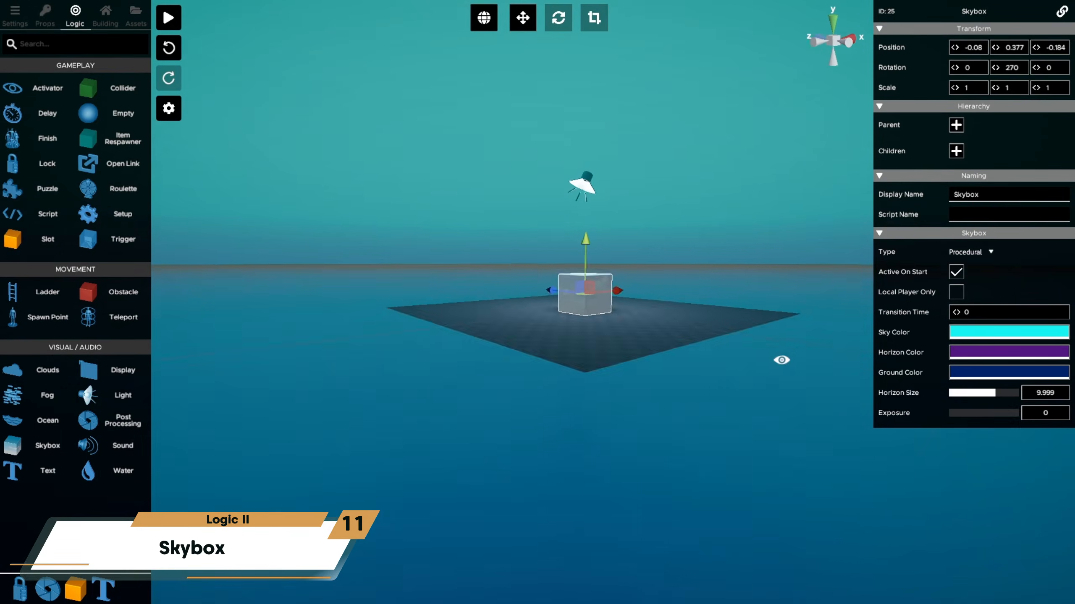
- Set the skybox's ground color to near black, its horizon color to vivid violet and its Horizon Size to 2.792
{"action": "left_click", "coordinate": [1009, 372]}
{"action": "left_click_drag", "start_coordinate": [593, 301], "coordinate": [597, 324]}
{"action": "left_click", "coordinate": [934, 309]}
{"action": "left_click", "coordinate": [969, 353]}
{"action": "left_click_drag", "start_coordinate": [524, 264], "coordinate": [602, 184]}
{"action": "left_click", "coordinate": [993, 304]}
{"action": "left_click_drag", "start_coordinate": [989, 394], "coordinate": [962, 397]}
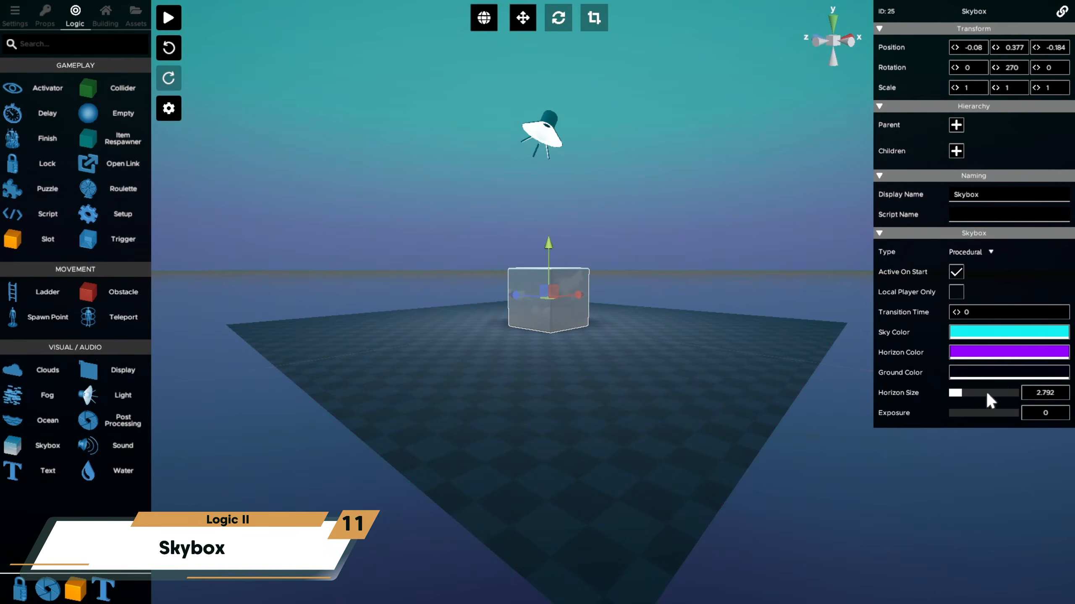
- Lighten the skybox's ground color and start play mode to view the sky
{"action": "left_click", "coordinate": [988, 374]}
{"action": "left_click_drag", "start_coordinate": [595, 315], "coordinate": [589, 282]}
{"action": "left_click", "coordinate": [1028, 281]}
{"action": "left_click", "coordinate": [171, 20]}
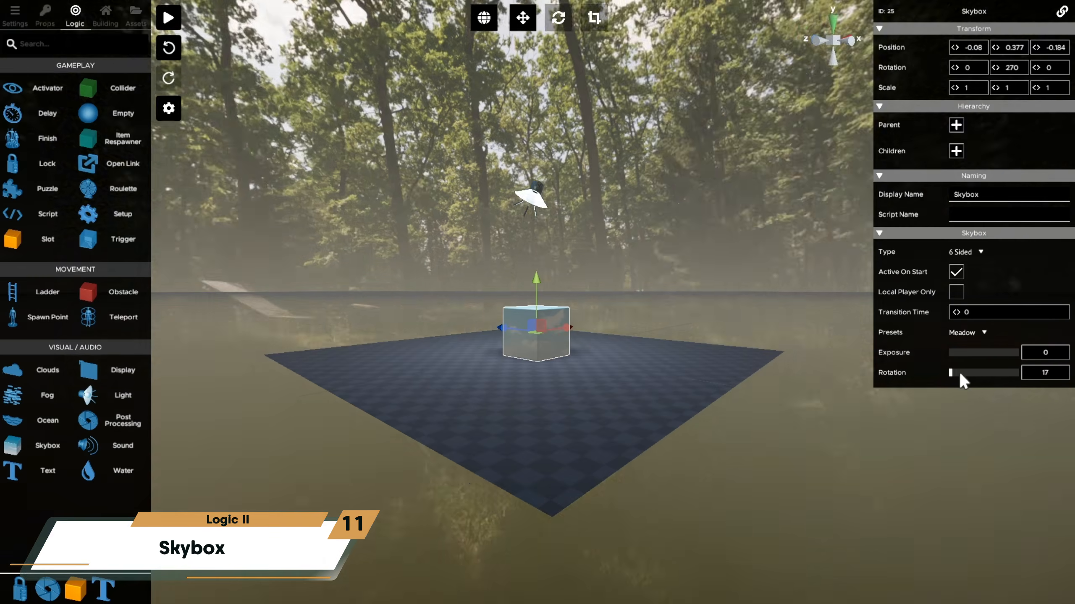
- Set the skybox's type to Physically Based (Advanced)
{"action": "left_click_drag", "start_coordinate": [958, 372], "coordinate": [983, 351]}
{"action": "left_click", "coordinate": [975, 360]}
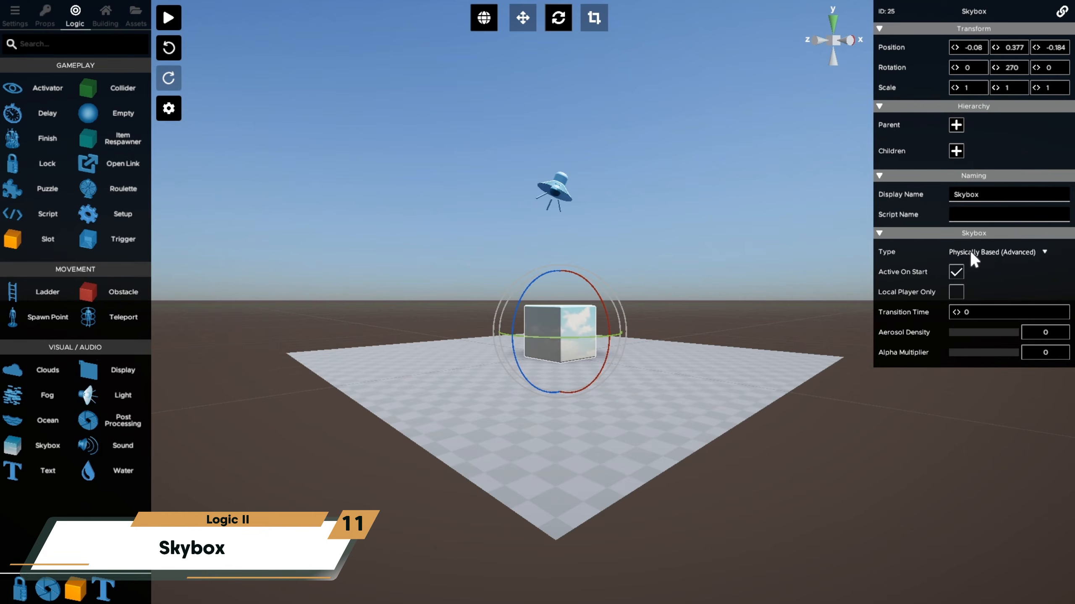
{"action": "left_click", "coordinate": [970, 252]}
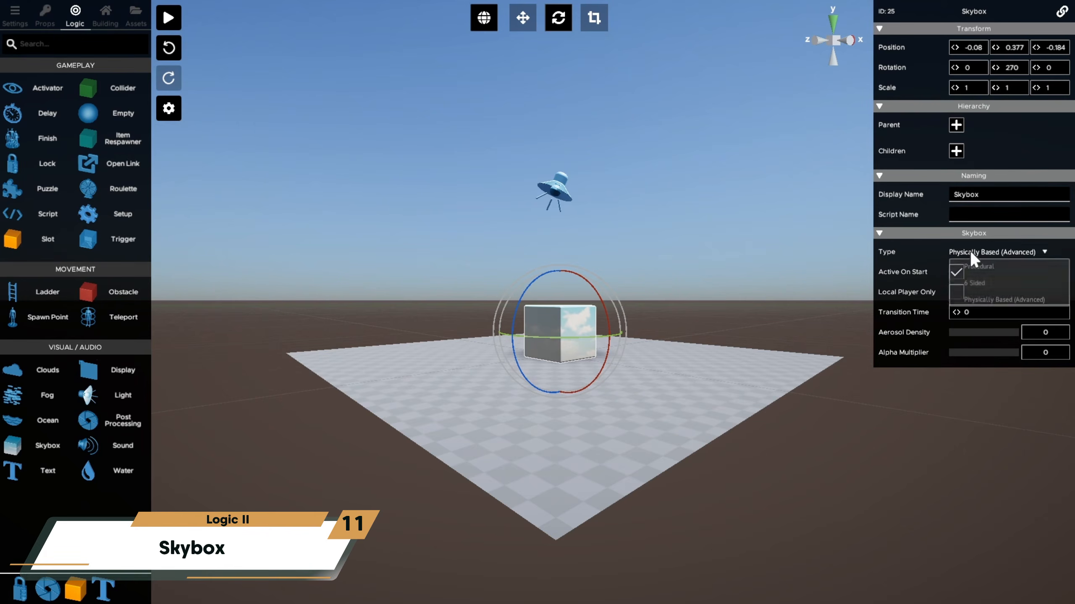
{"action": "left_click", "coordinate": [1000, 298]}
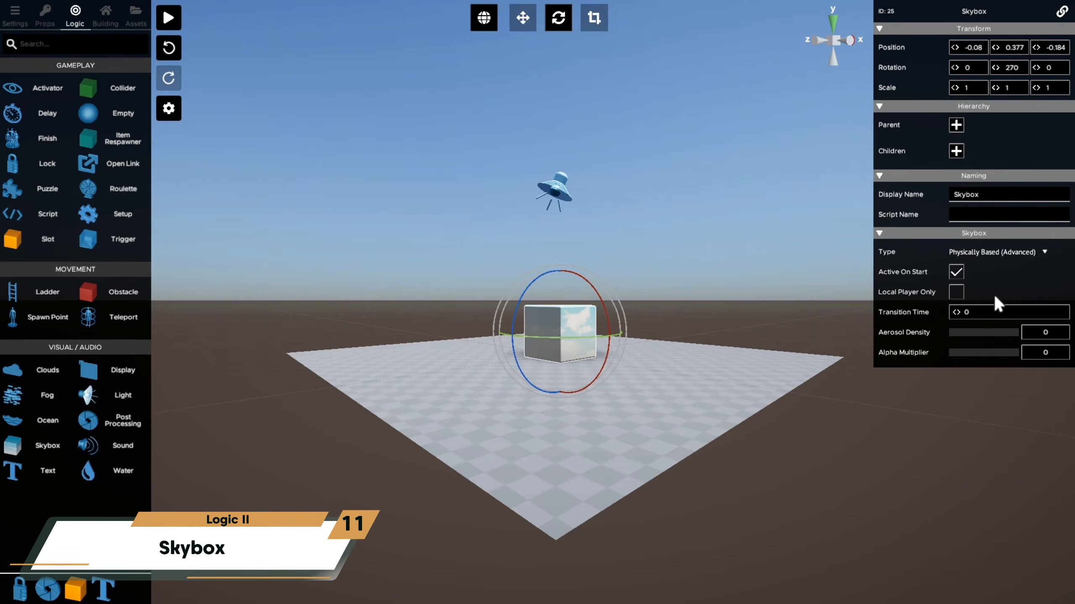
- Keep the light above the skybox cube as Directional and rotate it to lower the sun toward the horizon
{"action": "left_click", "coordinate": [555, 195]}
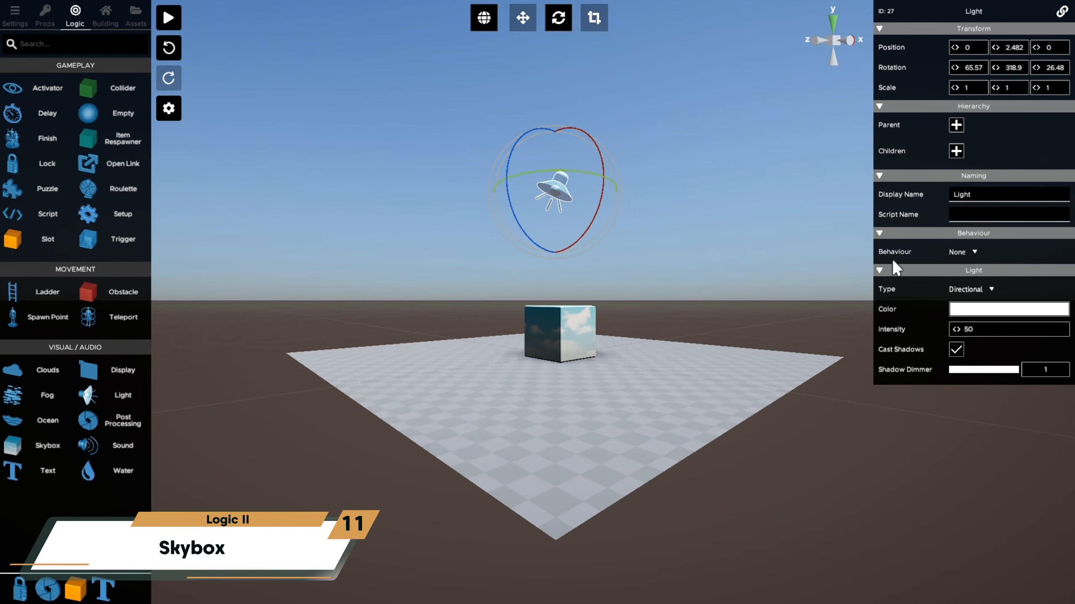
{"action": "left_click", "coordinate": [960, 287]}
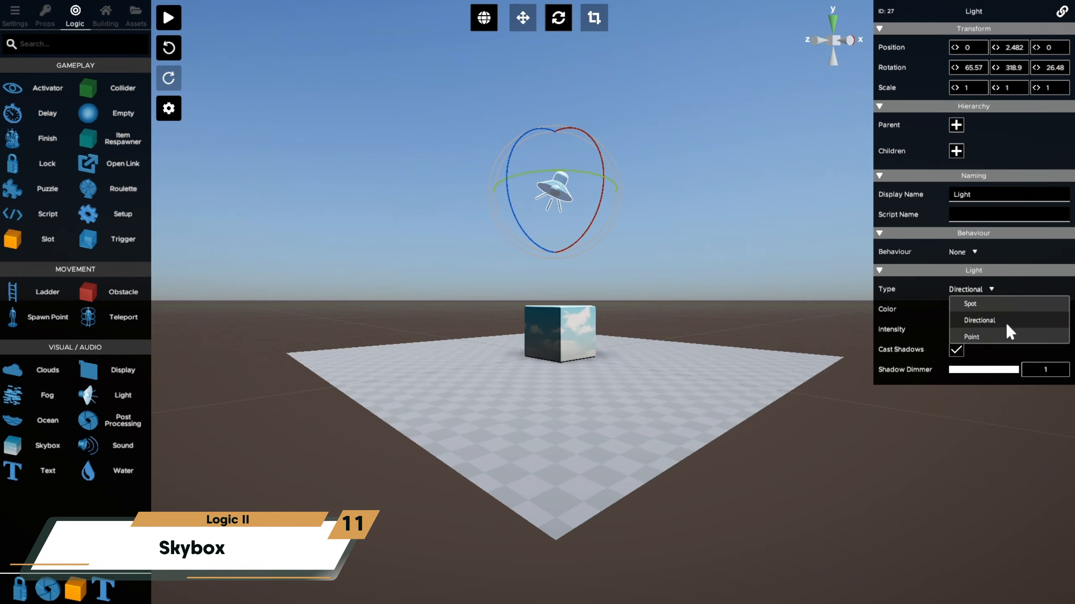
{"action": "left_click", "coordinate": [603, 159]}
{"action": "left_click_drag", "start_coordinate": [603, 160], "coordinate": [595, 283]}
{"action": "mouse_move", "coordinate": [586, 228]}
{"action": "left_mouse_down"}
{"action": "mouse_move", "coordinate": [549, 256]}
{"action": "mouse_move", "coordinate": [580, 238]}
{"action": "left_mouse_up"}
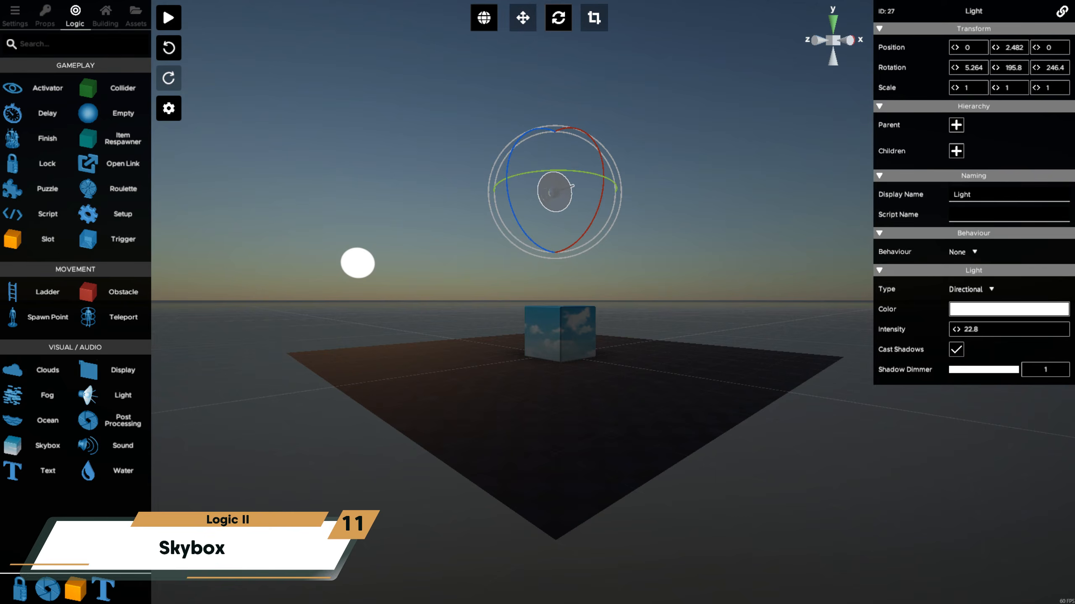
- Tint the directional light pinkish violet (E670DC) and rotate it to raise the sun slightly above the horizon
{"action": "left_click", "coordinate": [1033, 312]}
{"action": "left_click", "coordinate": [732, 309]}
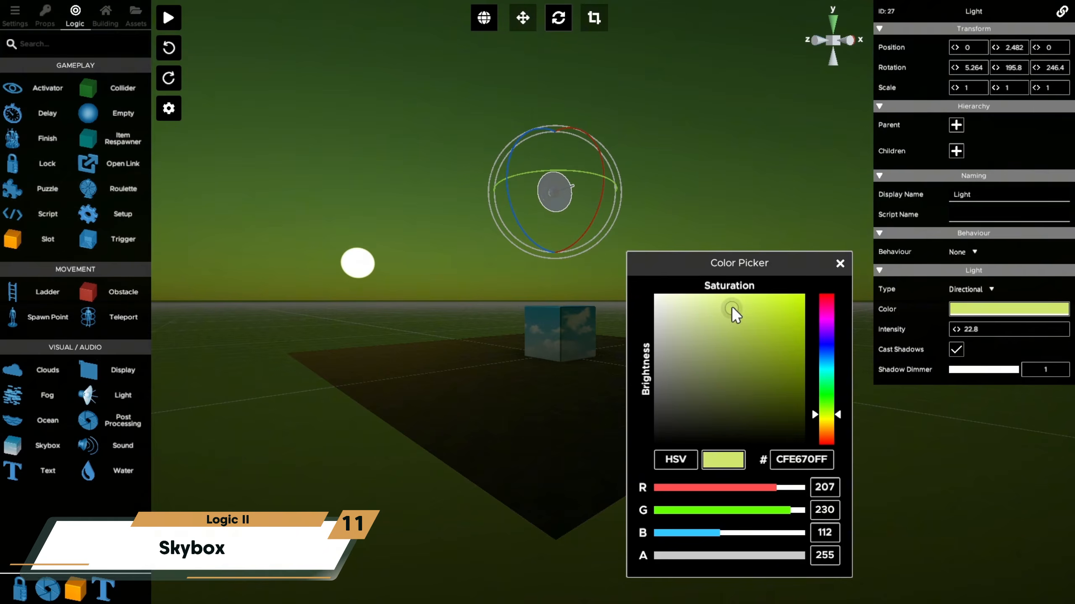
{"action": "left_click_drag", "start_coordinate": [829, 417], "coordinate": [858, 306]}
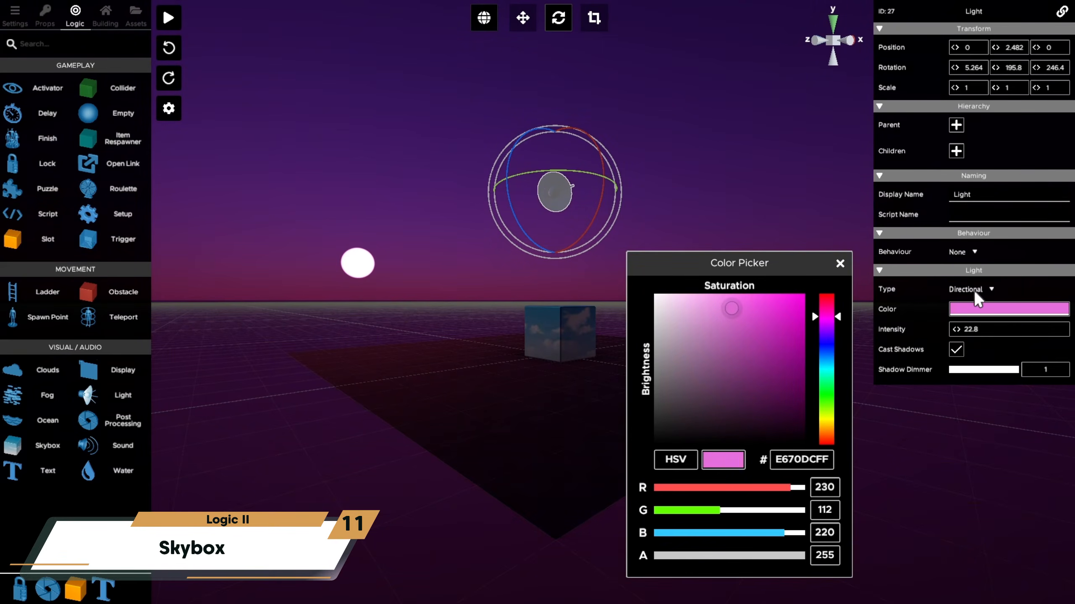
{"action": "left_click", "coordinate": [840, 263]}
{"action": "mouse_move", "coordinate": [612, 215]}
{"action": "left_mouse_down"}
{"action": "mouse_move", "coordinate": [598, 208]}
{"action": "mouse_move", "coordinate": [591, 236]}
{"action": "mouse_move", "coordinate": [615, 205]}
{"action": "left_mouse_up"}
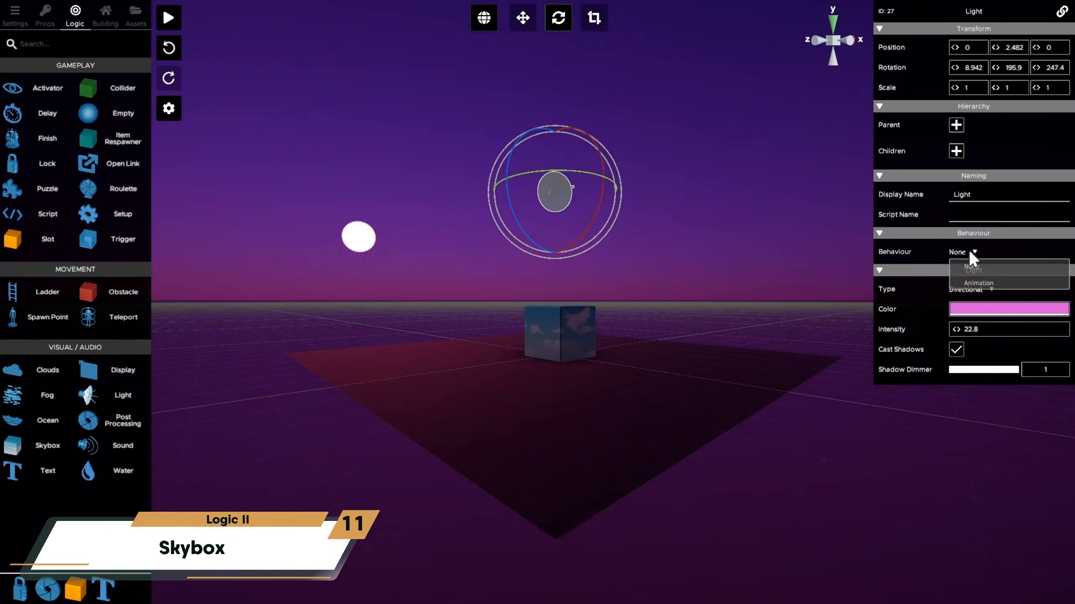
- Set the directional light's behaviour to Animation and start play mode to preview the sky
{"action": "left_click", "coordinate": [973, 252]}
{"action": "left_click", "coordinate": [1014, 581]}
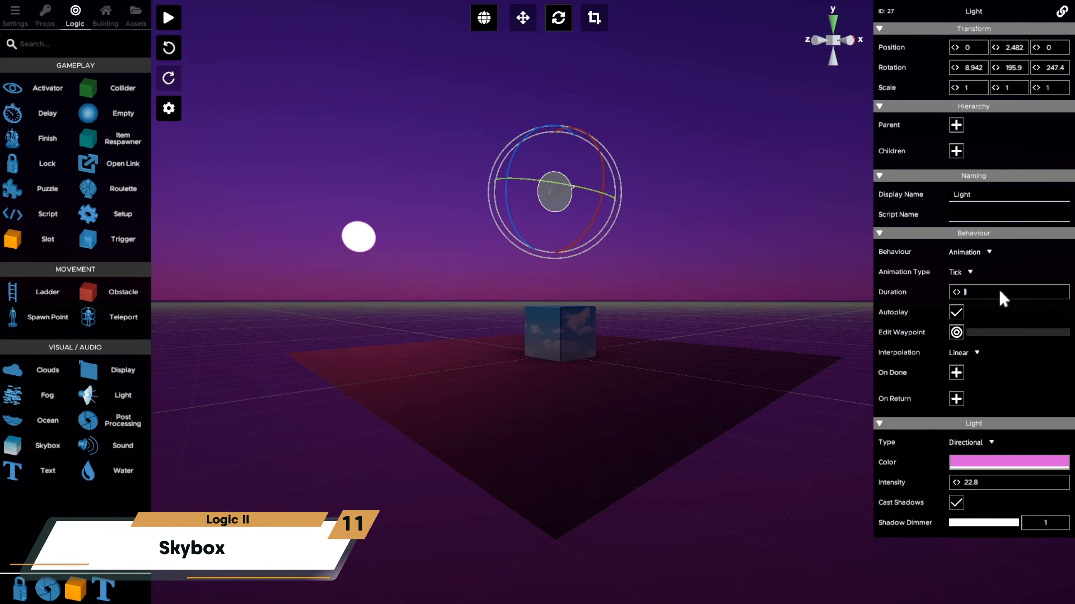
{"action": "left_click", "coordinate": [168, 17]}
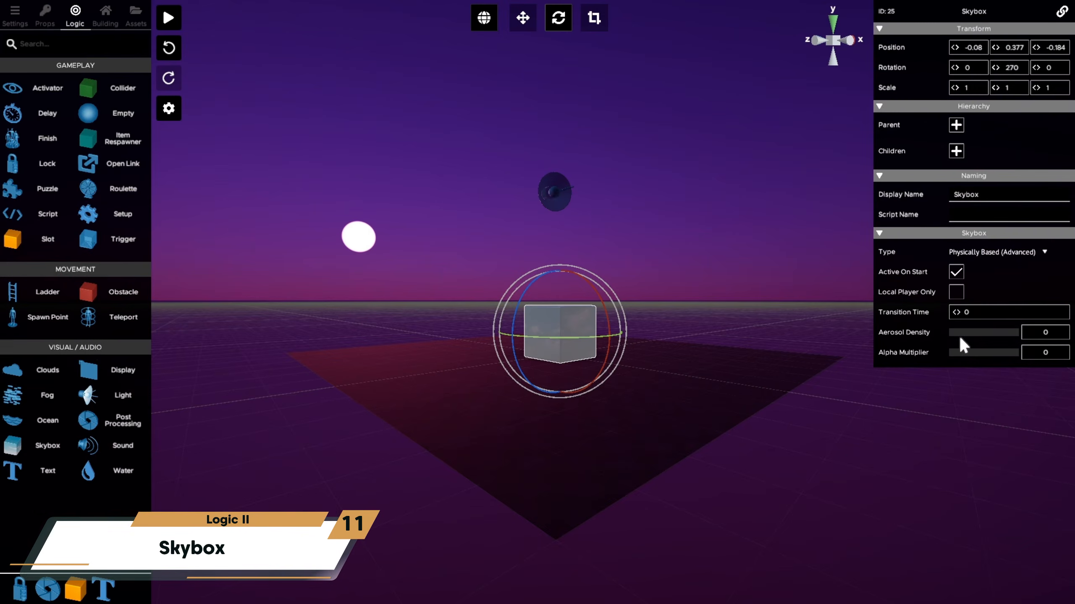
- Set the skybox's Aerosol Density to 0.016
{"action": "mouse_move", "coordinate": [952, 335]}
{"action": "left_mouse_down"}
{"action": "mouse_move", "coordinate": [1008, 330]}
{"action": "mouse_move", "coordinate": [954, 339]}
{"action": "left_mouse_up"}
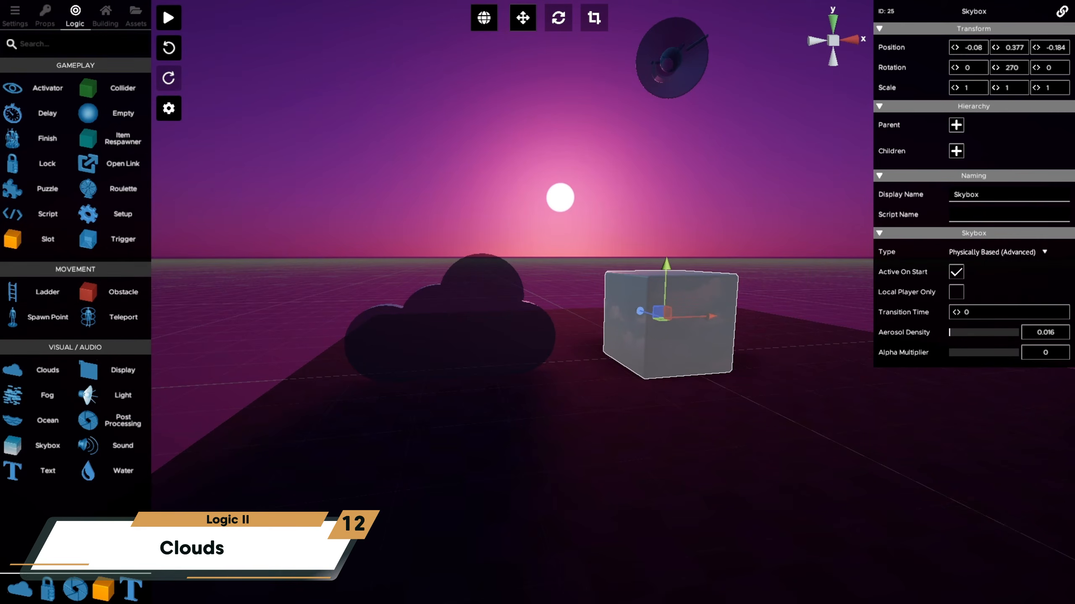
- Select the Clouds object, keep its Opacity at 1 and set its Layer 2 Strength to 0.008
{"action": "left_click", "coordinate": [457, 322]}
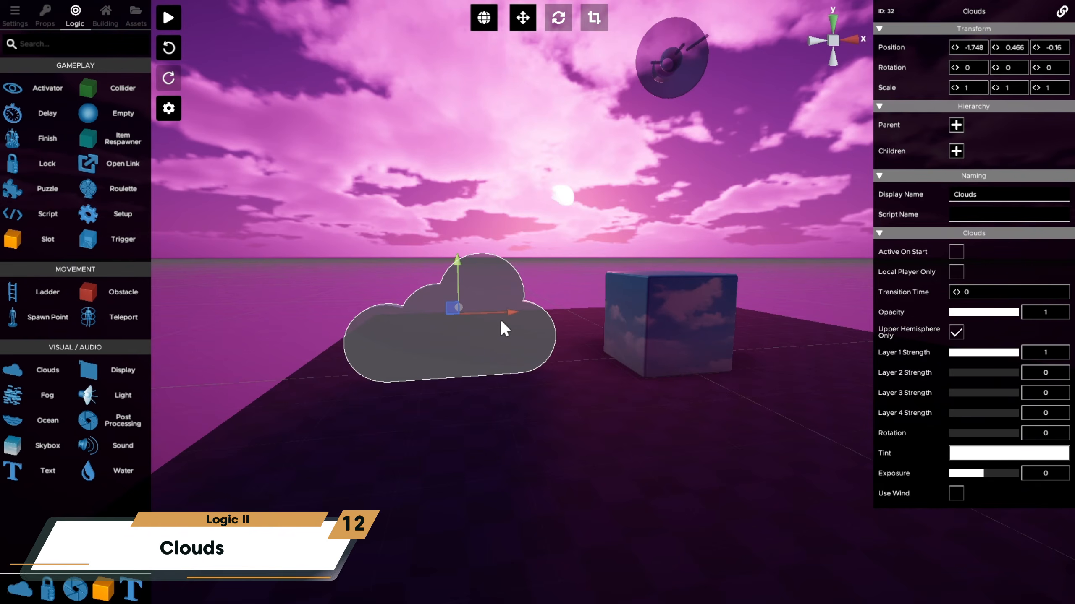
{"action": "right_click_drag", "start_coordinate": [500, 319], "coordinate": [529, 314]}
{"action": "mouse_move", "coordinate": [1009, 311]}
{"action": "left_mouse_down"}
{"action": "mouse_move", "coordinate": [955, 309]}
{"action": "mouse_move", "coordinate": [1020, 312]}
{"action": "left_mouse_up"}
{"action": "left_click_drag", "start_coordinate": [974, 371], "coordinate": [949, 369]}
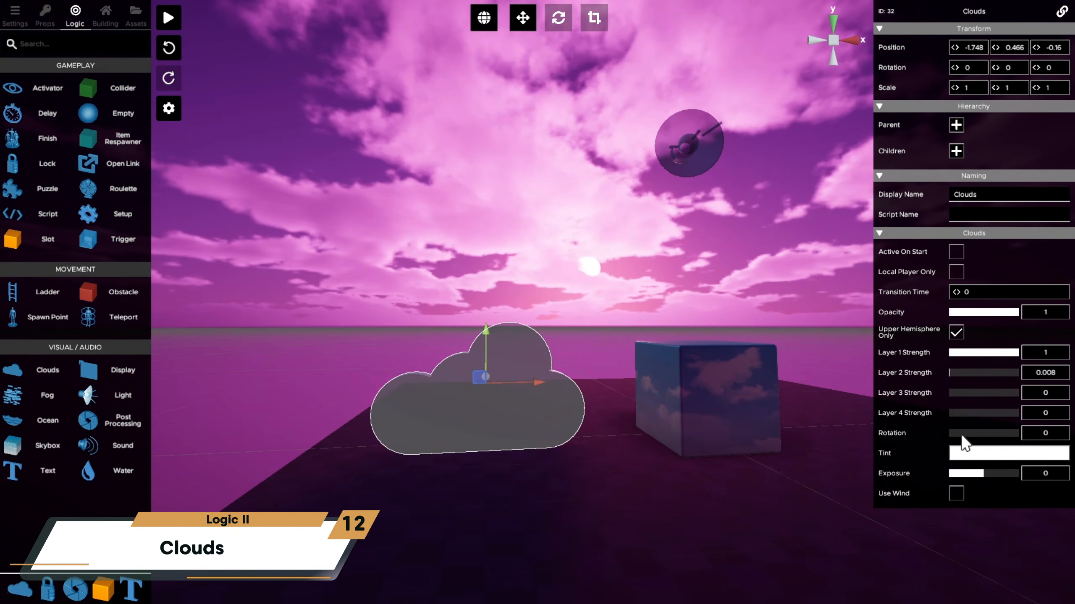
- Change the clouds' tint to dark brown (45320C)
{"action": "left_click", "coordinate": [961, 450]}
{"action": "left_click_drag", "start_coordinate": [738, 341], "coordinate": [738, 428]}
{"action": "left_click_drag", "start_coordinate": [823, 362], "coordinate": [778, 402]}
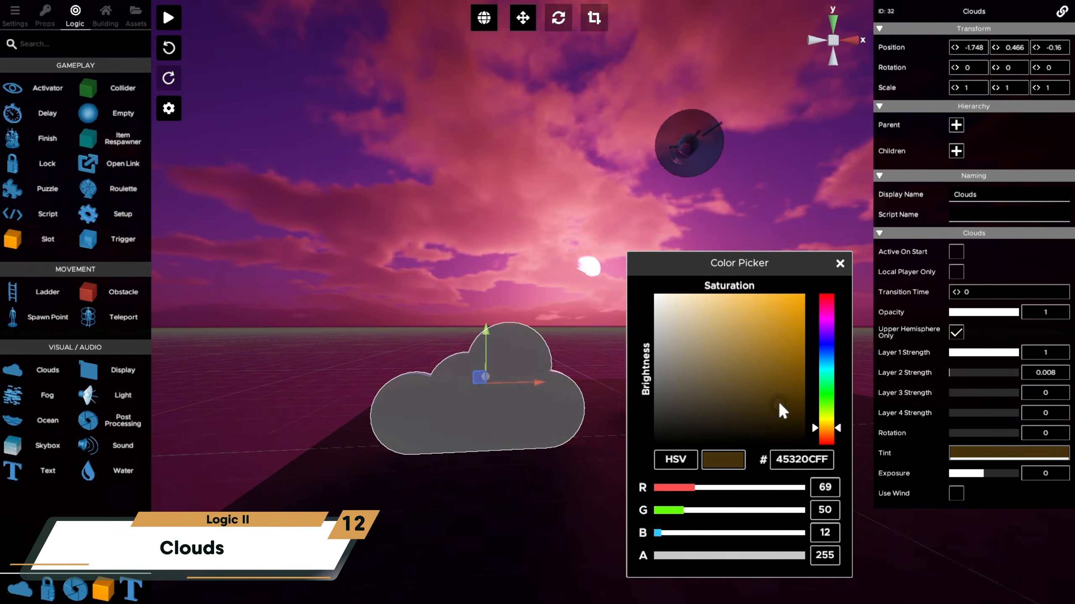
- Enable Use Wind and Use Wind Shadows for the clouds and make them active on start
{"action": "left_click", "coordinate": [956, 493]}
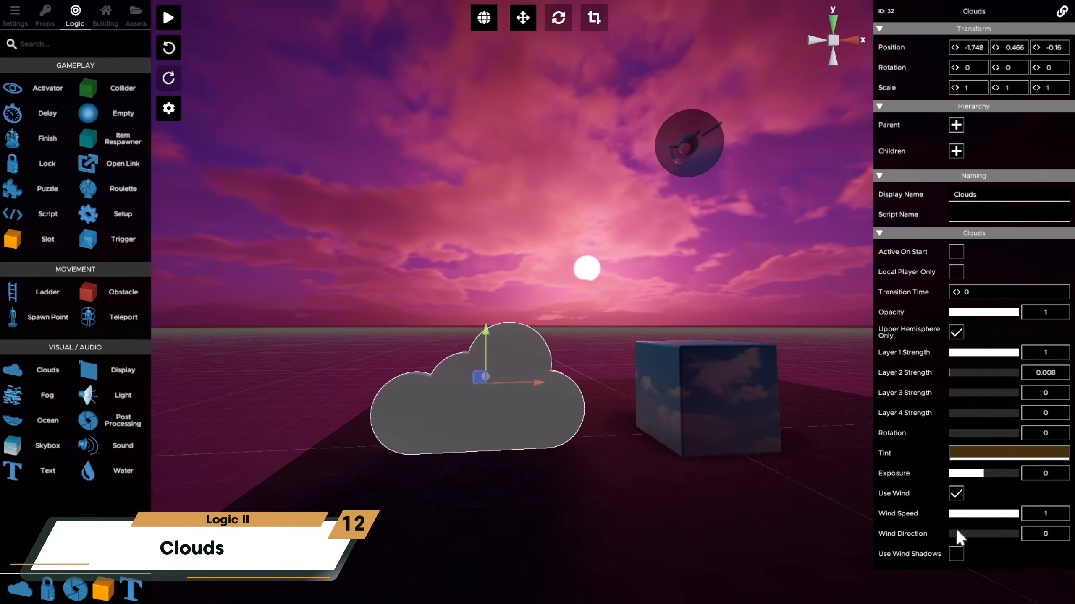
{"action": "left_click", "coordinate": [957, 553]}
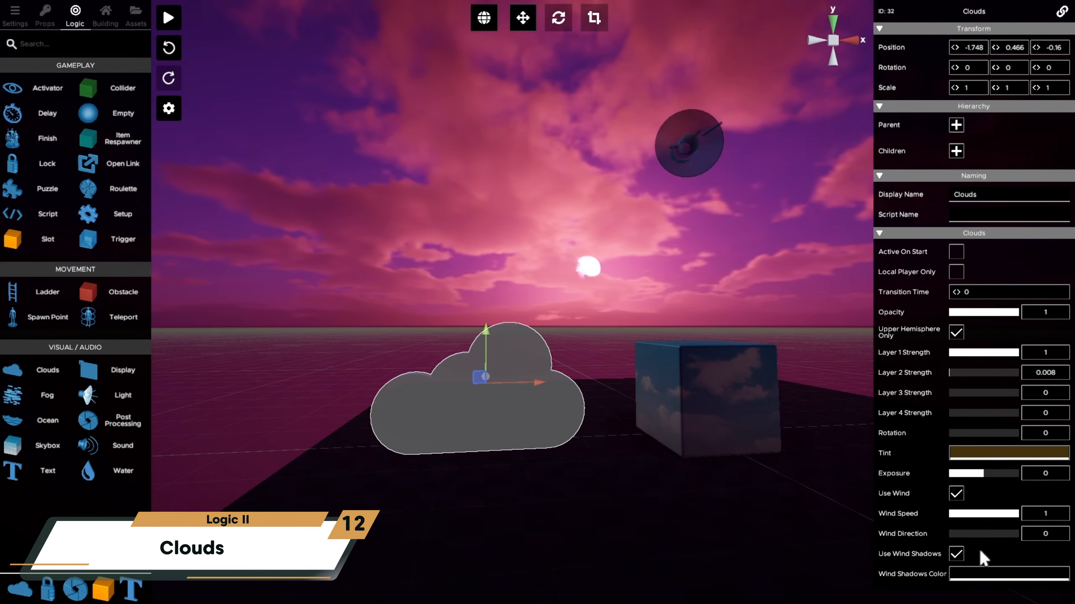
{"action": "left_click", "coordinate": [957, 252]}
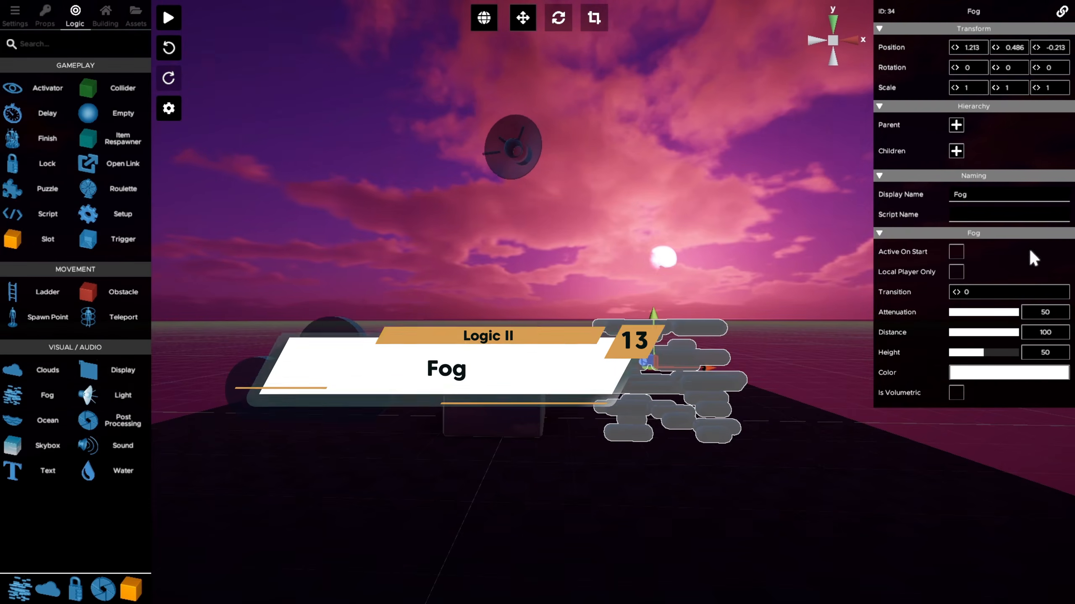
- Color the fog vivid blue and set its Attenuation to 35.215, Distance to 85.586 and Height to 58.809
{"action": "left_click", "coordinate": [990, 376]}
{"action": "left_click_drag", "start_coordinate": [785, 349], "coordinate": [793, 312]}
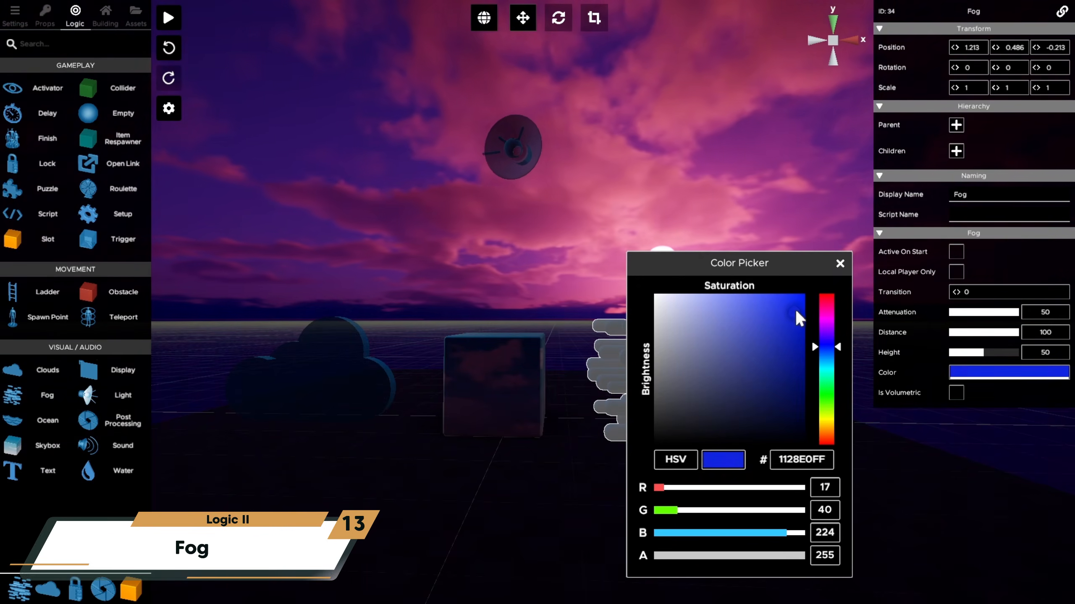
{"action": "left_click", "coordinate": [840, 264]}
{"action": "left_click_drag", "start_coordinate": [1010, 313], "coordinate": [986, 352]}
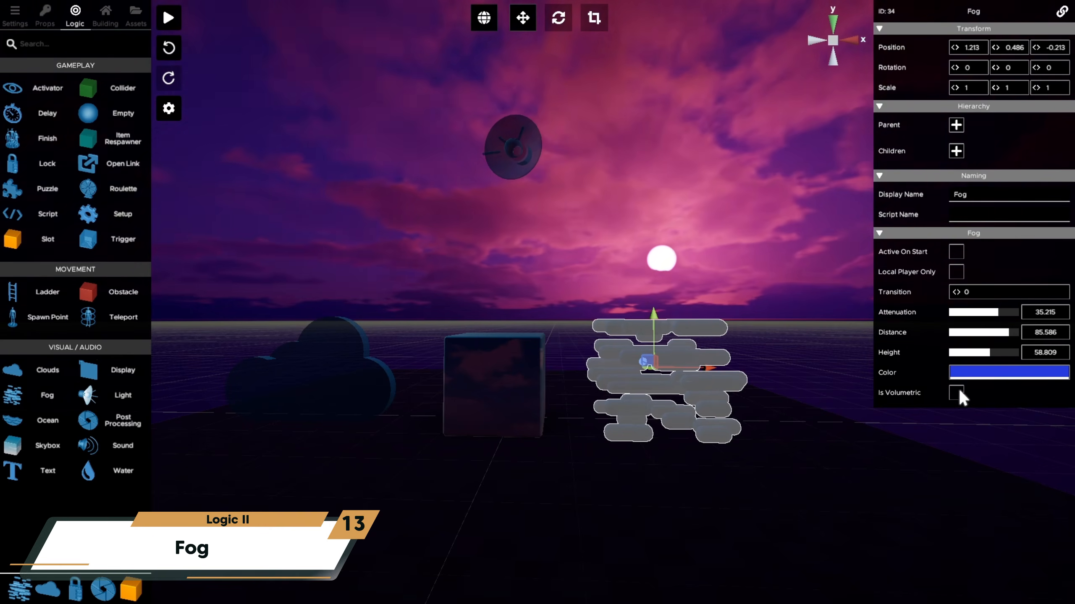
- Make the fog volumetric and adjust its color for the volumetric effect
{"action": "left_click", "coordinate": [956, 392]}
{"action": "left_click", "coordinate": [971, 411]}
{"action": "left_click_drag", "start_coordinate": [787, 335], "coordinate": [736, 321]}
{"action": "left_click", "coordinate": [988, 386]}
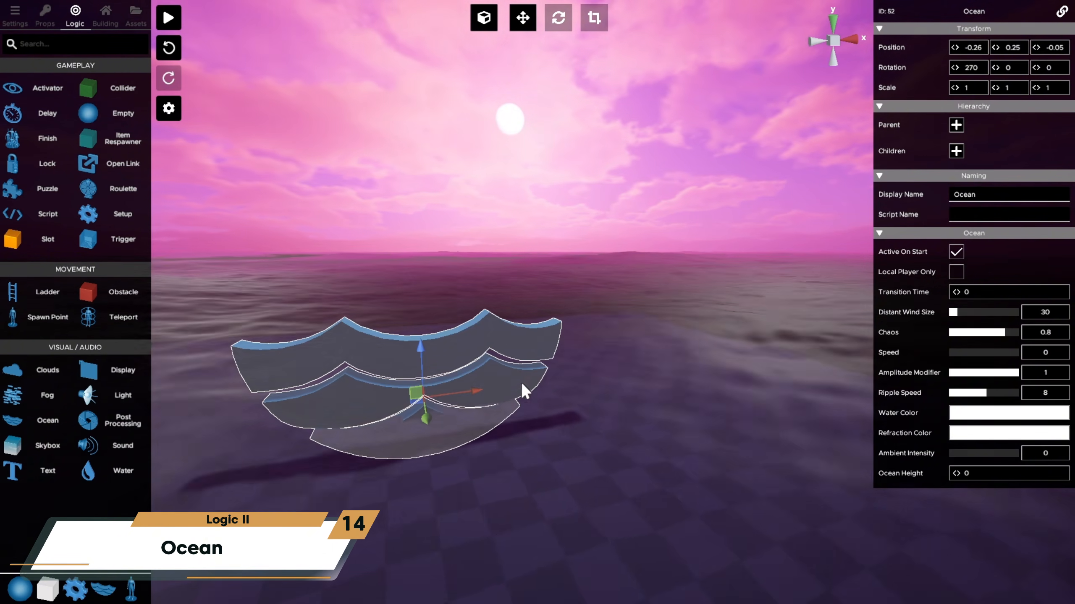
- Duplicate the ocean object and move the copy along the X axis to about 1.353
{"action": "left_click", "coordinate": [485, 397]}
{"action": "left_click_drag", "start_coordinate": [474, 393], "coordinate": [801, 355]}
- Set the copied ocean's Ocean Height to 2 and its Transition Time to 8
{"action": "left_click", "coordinate": [964, 473]}
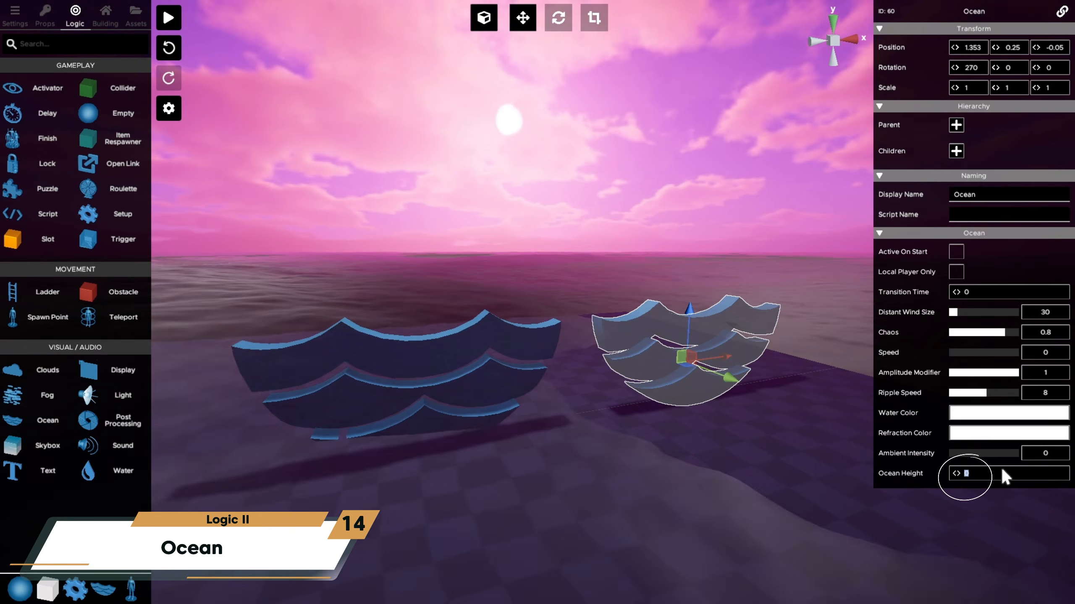
{"action": "type", "text": "2"}
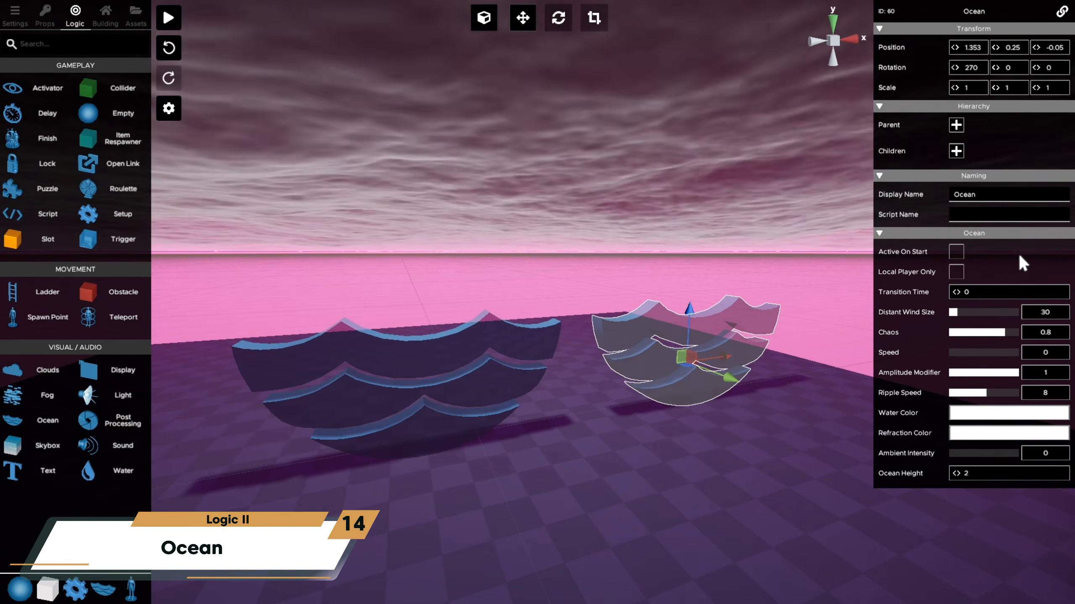
{"action": "left_click", "coordinate": [984, 289]}
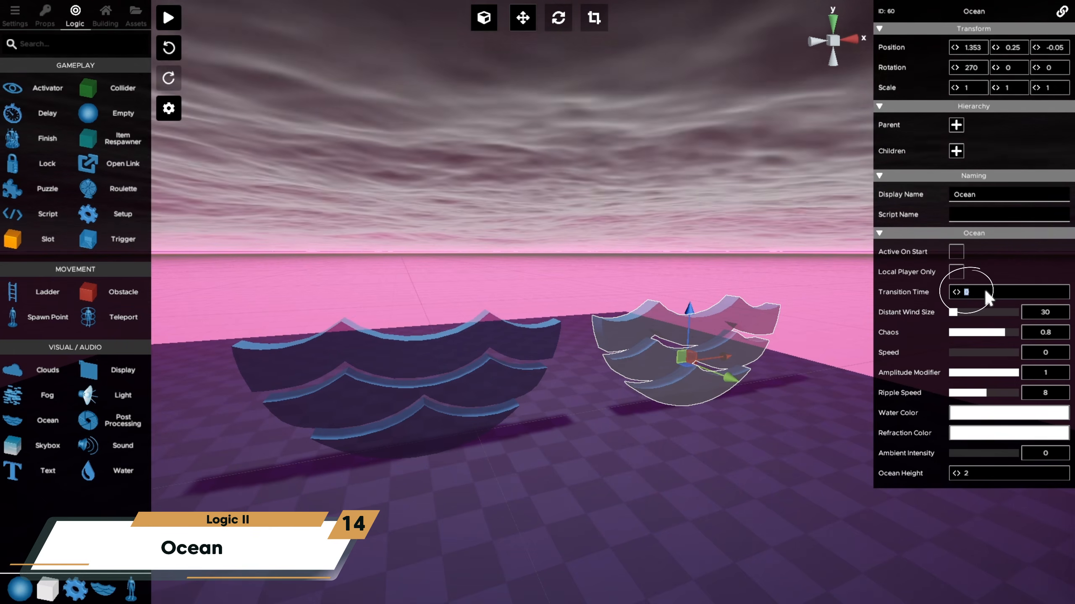
{"action": "type", "text": "8"}
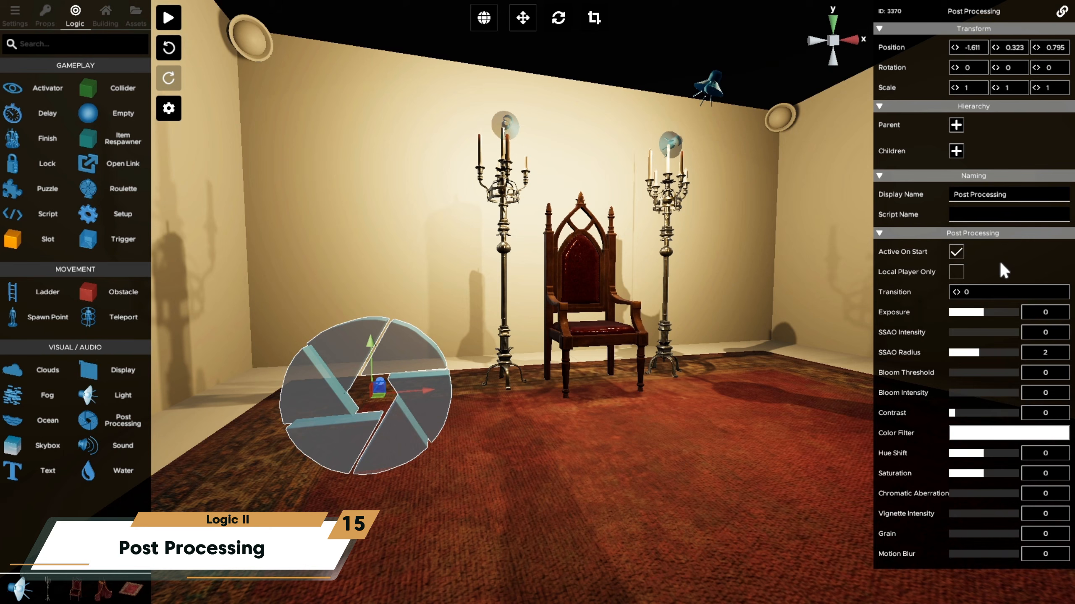
- Set the post processing's Exposure to -0.032, Bloom Intensity to 0.408, Contrast to 7.047 and Saturation to -24.024, and raise Vignette Intensity and Grain
{"action": "mouse_move", "coordinate": [982, 312]}
{"action": "left_mouse_down"}
{"action": "mouse_move", "coordinate": [967, 312]}
{"action": "mouse_move", "coordinate": [981, 313]}
{"action": "left_mouse_up"}
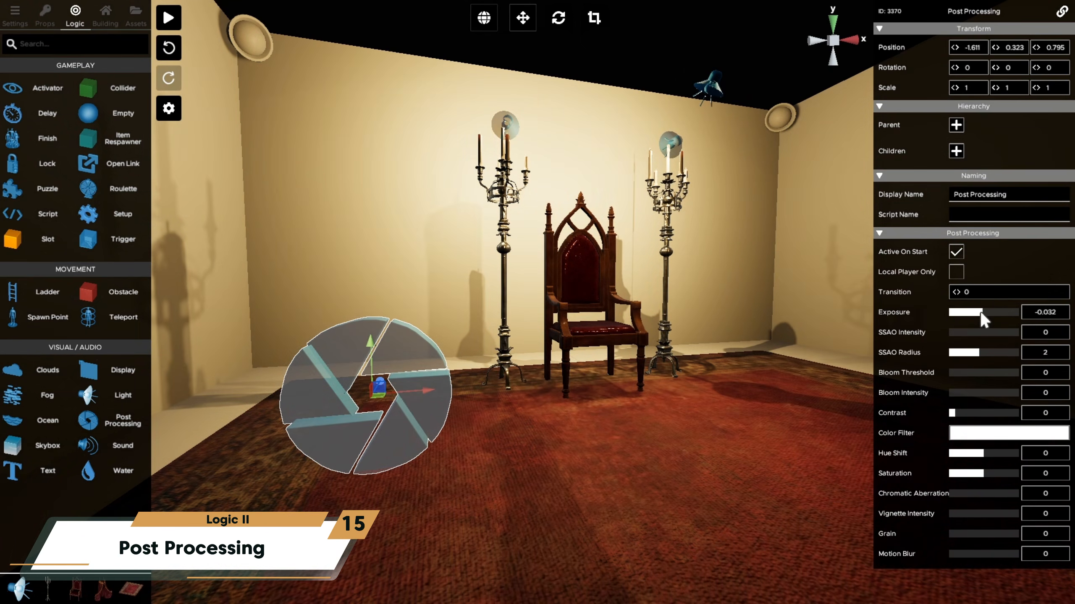
{"action": "mouse_move", "coordinate": [956, 393]}
{"action": "left_mouse_down"}
{"action": "mouse_move", "coordinate": [992, 393]}
{"action": "mouse_move", "coordinate": [958, 412]}
{"action": "left_mouse_up"}
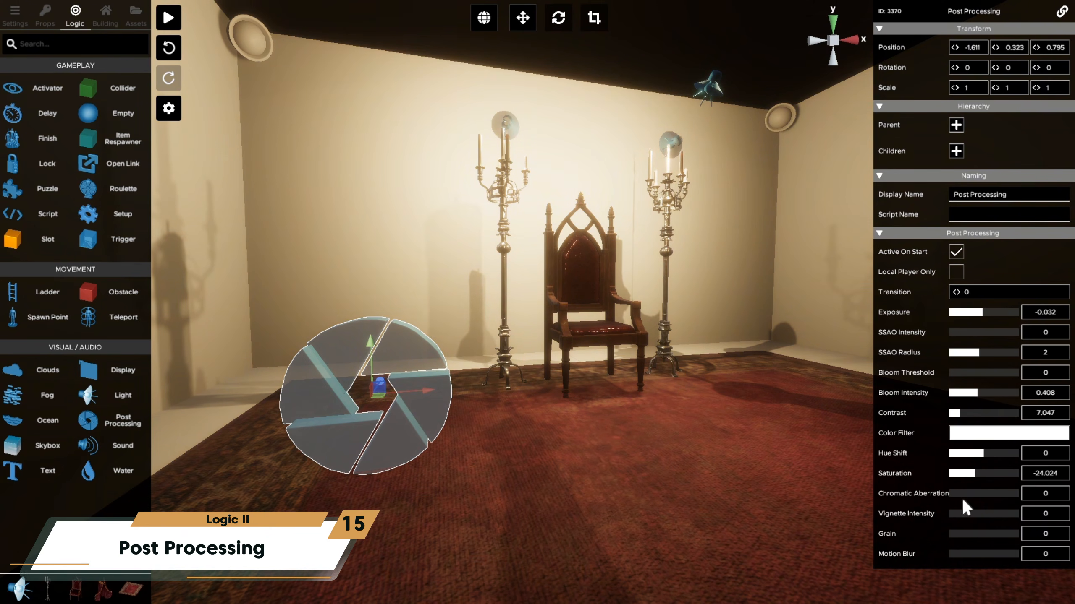
{"action": "left_click_drag", "start_coordinate": [959, 513], "coordinate": [968, 533]}
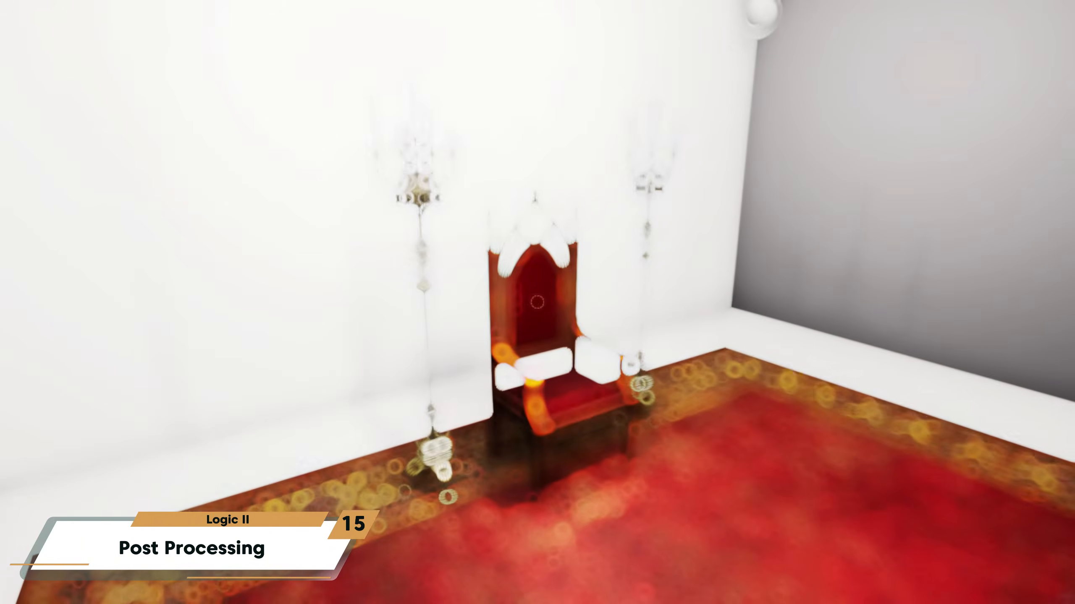